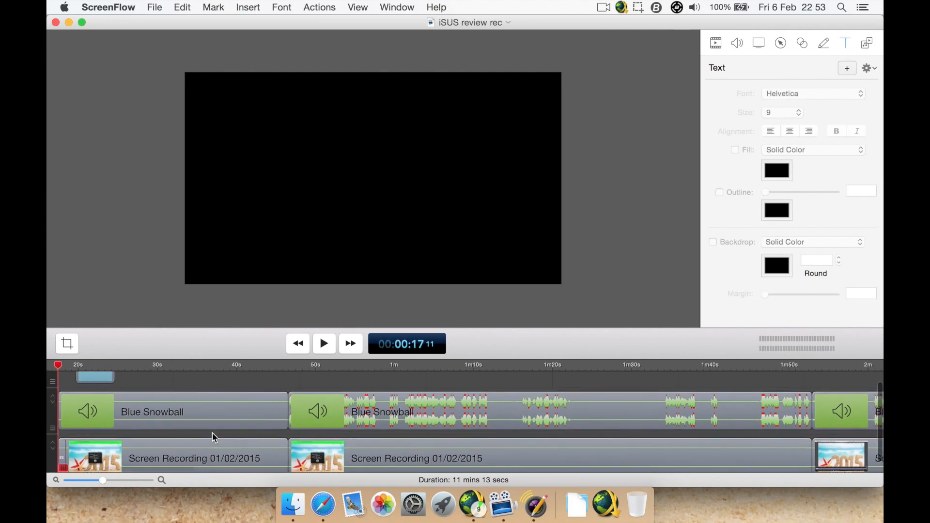
Select the first Screen Recording clip and examine its video properties, expanding Cropping, Color Controls and Video Filters
{"action": "scroll", "coordinate": [215, 438], "scroll_direction": "down", "scroll_amount": 2}
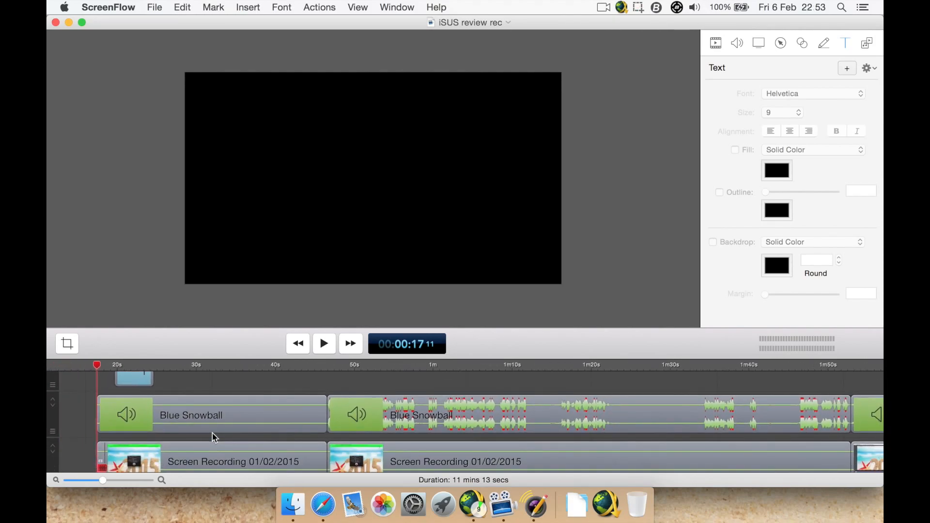
{"action": "scroll", "coordinate": [213, 434], "scroll_direction": "right", "scroll_amount": 1}
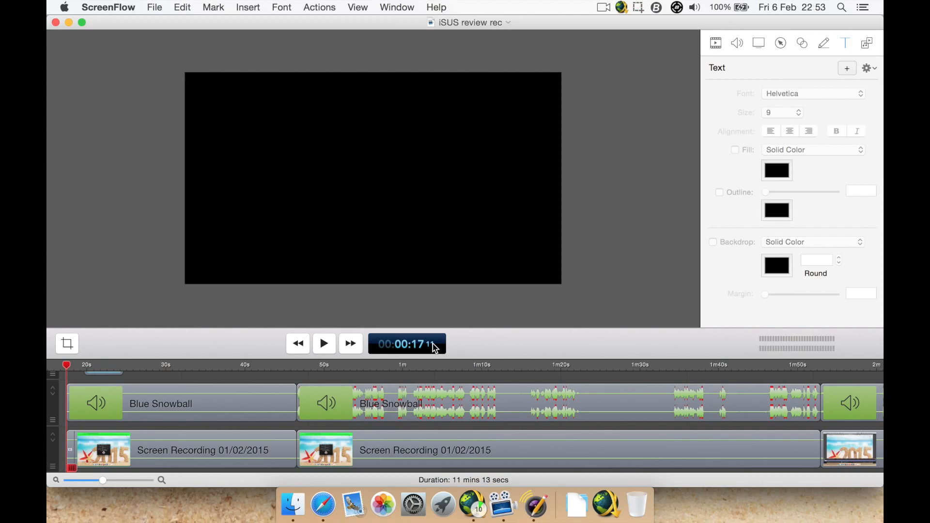
{"action": "left_click", "coordinate": [244, 452]}
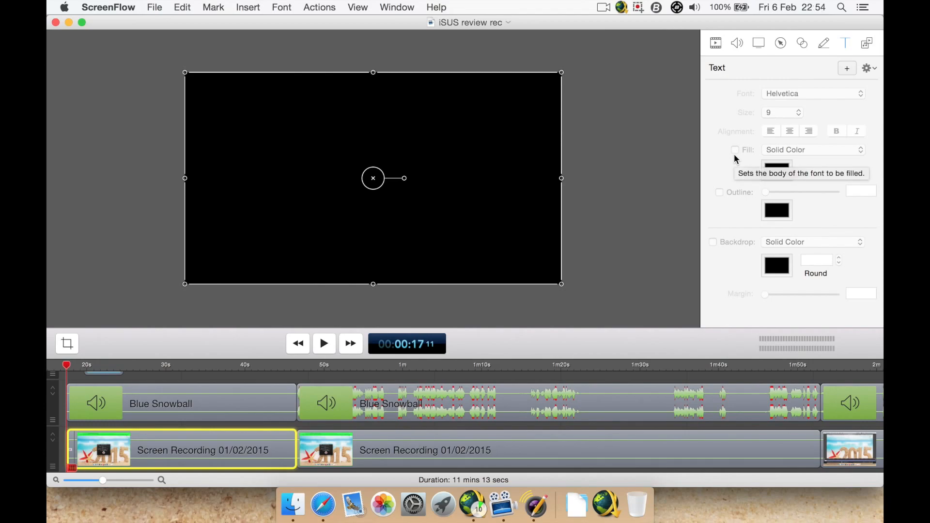
{"action": "left_click", "coordinate": [715, 48]}
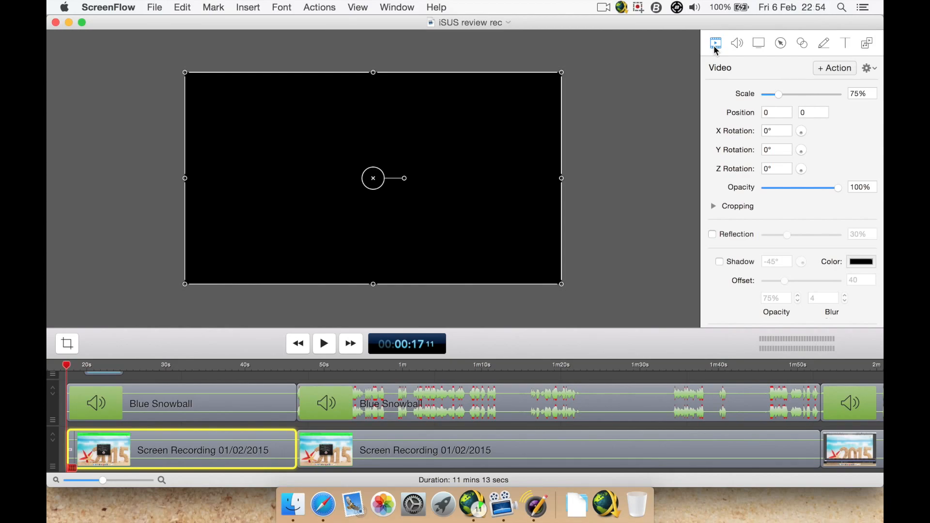
{"action": "left_click", "coordinate": [713, 207]}
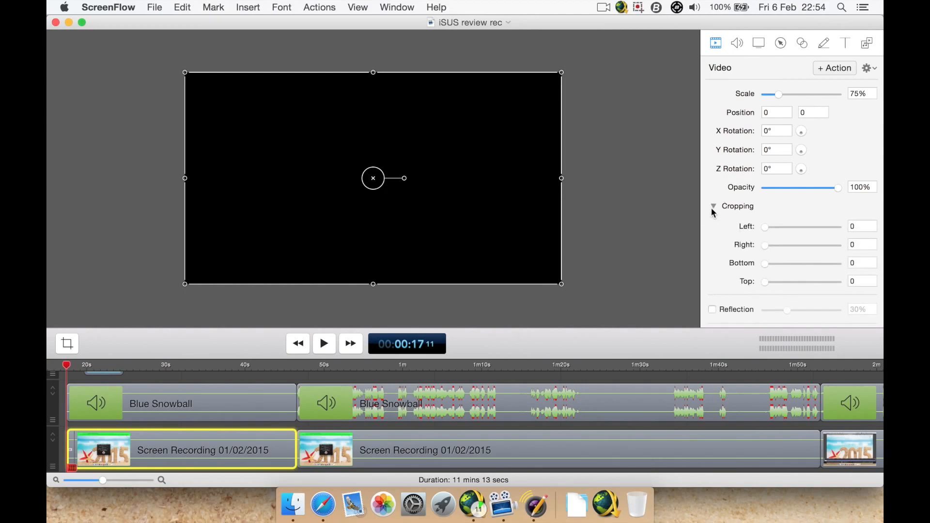
{"action": "scroll", "coordinate": [708, 252], "scroll_direction": "down", "scroll_amount": 5}
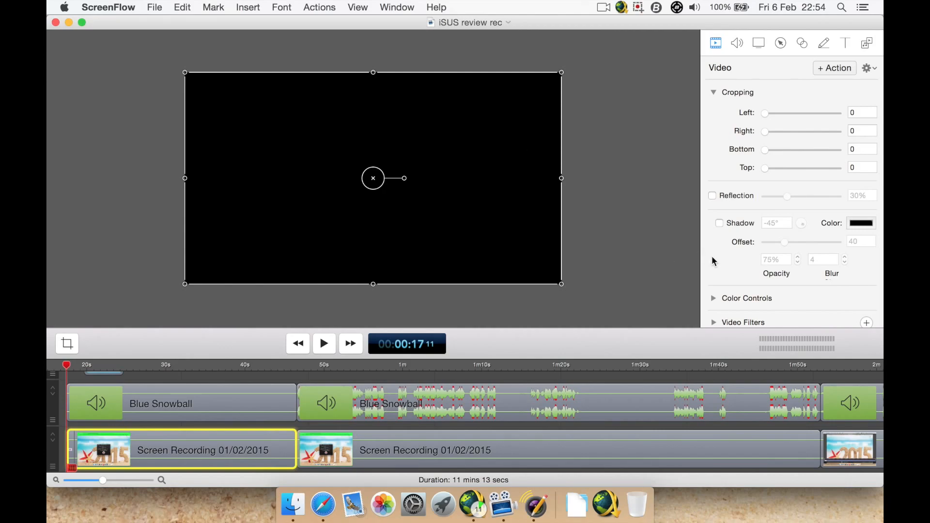
{"action": "scroll", "coordinate": [726, 259], "scroll_direction": "down", "scroll_amount": 1}
{"action": "left_click", "coordinate": [710, 287]}
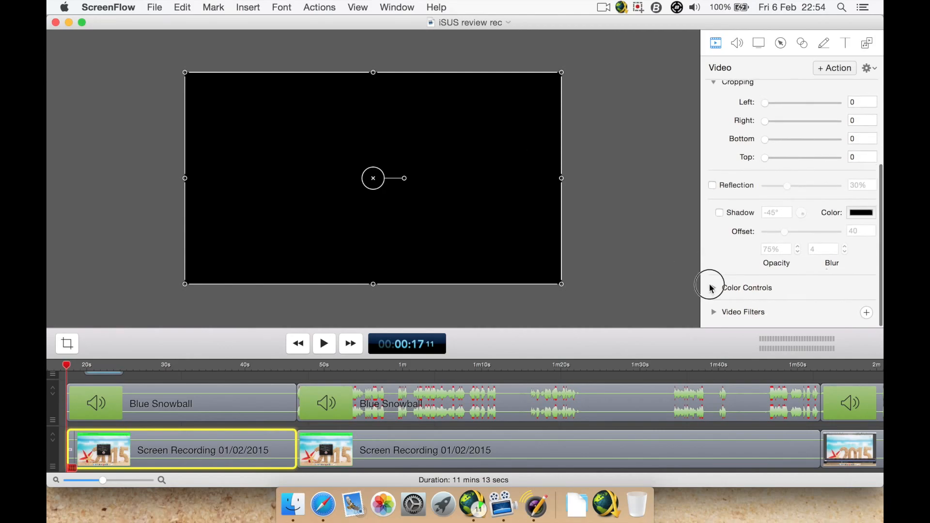
{"action": "scroll", "coordinate": [718, 266], "scroll_direction": "down", "scroll_amount": 3}
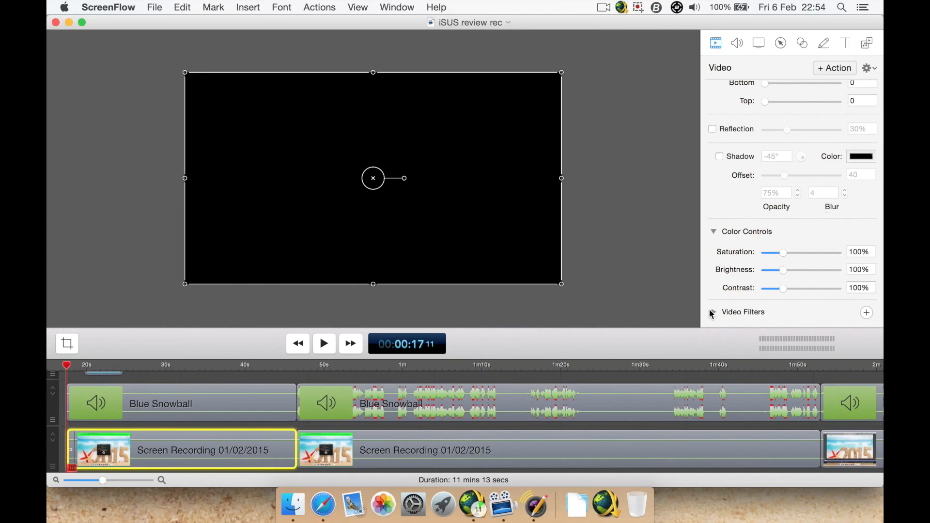
{"action": "left_click", "coordinate": [714, 312]}
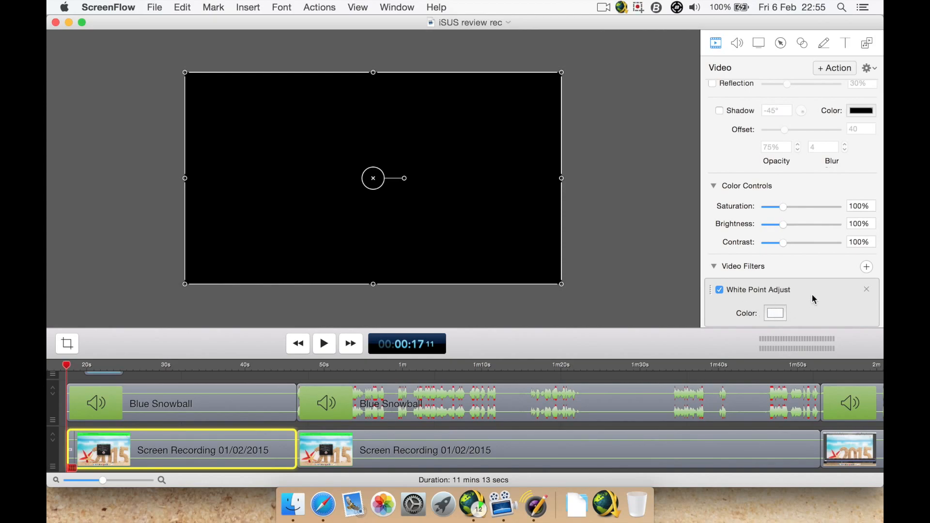
Browse the available video filters under Color Effect, Color Adjustment, Stylize, Blur and Distortion Effect, and close the list without adding any
{"action": "left_click", "coordinate": [867, 268]}
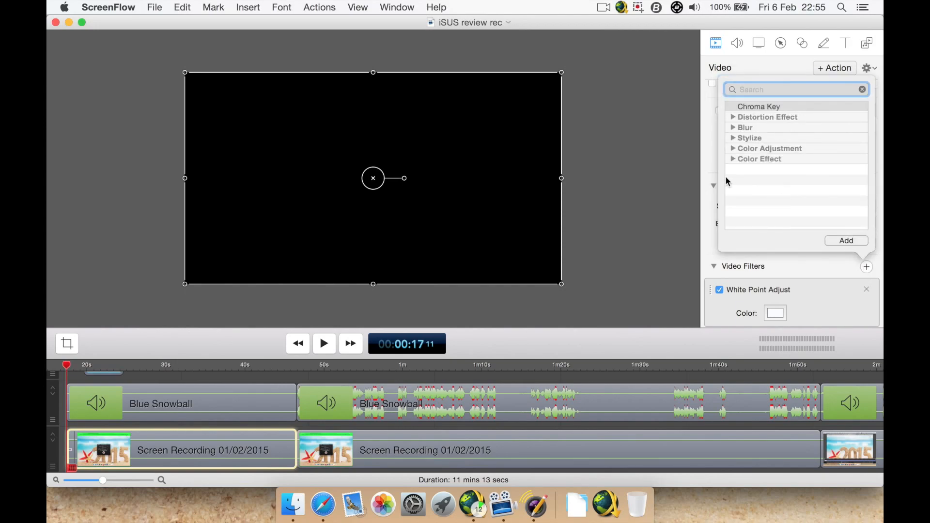
{"action": "left_click", "coordinate": [733, 159]}
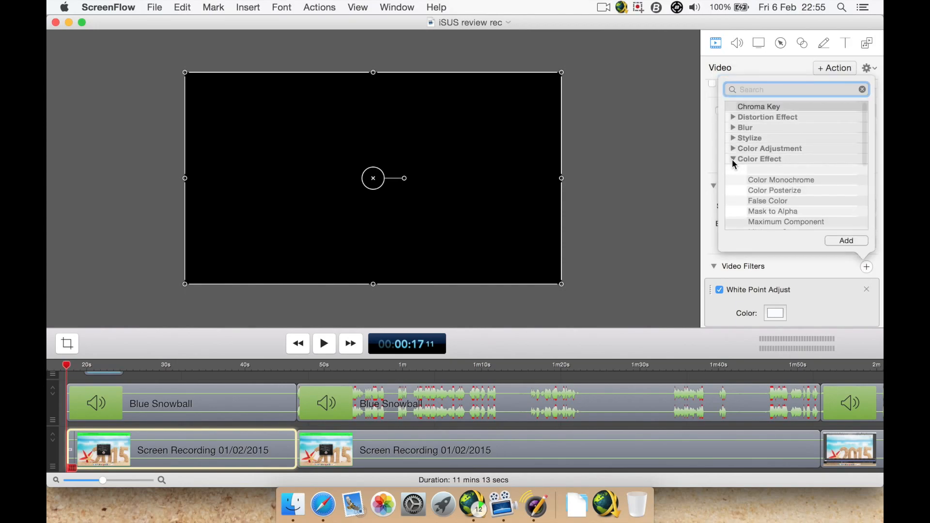
{"action": "left_click", "coordinate": [732, 148]}
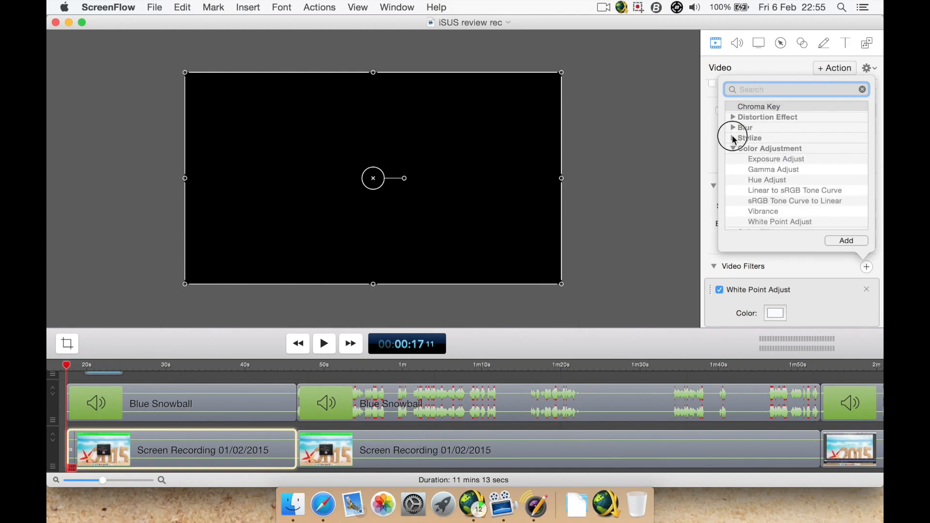
{"action": "left_click", "coordinate": [734, 138]}
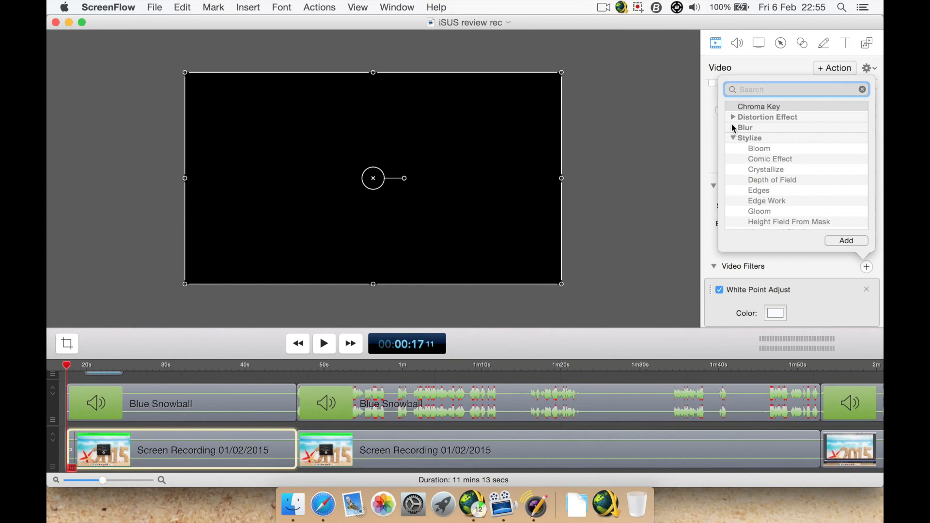
{"action": "left_click", "coordinate": [732, 125]}
{"action": "left_click", "coordinate": [732, 118]}
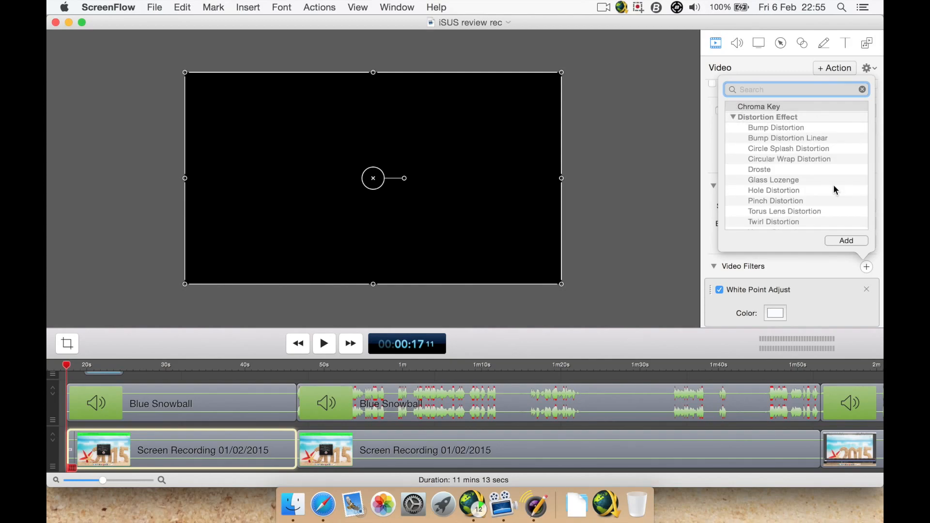
{"action": "left_click", "coordinate": [755, 68]}
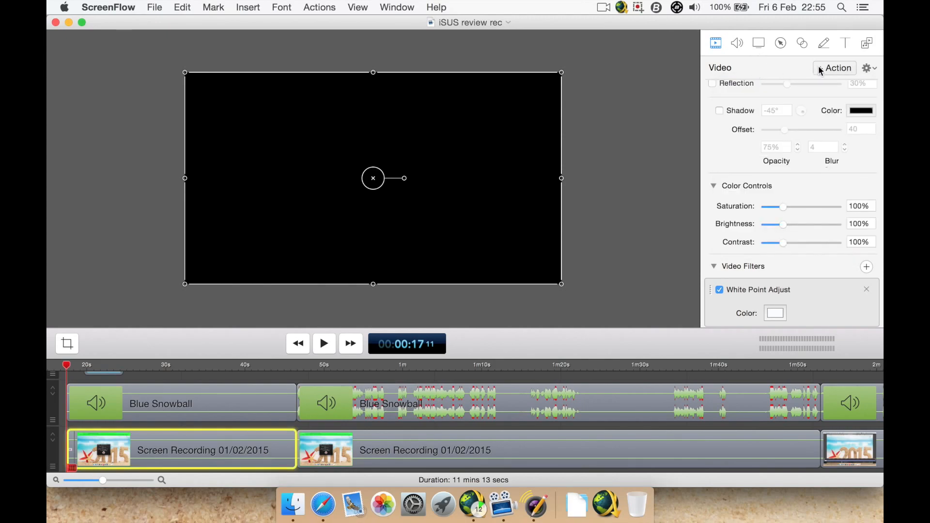
Add a video action to the selected clip and dismiss the explanatory message
{"action": "left_click", "coordinate": [820, 70]}
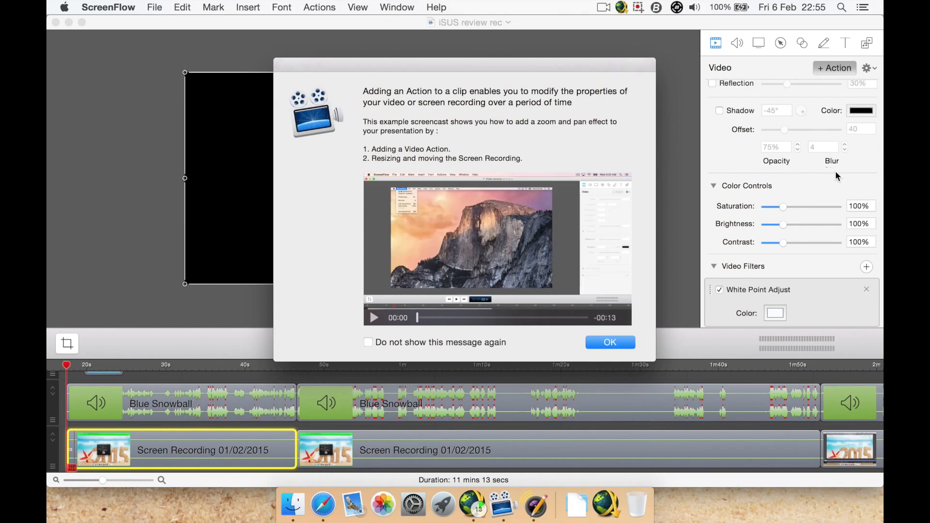
{"action": "left_click", "coordinate": [628, 342]}
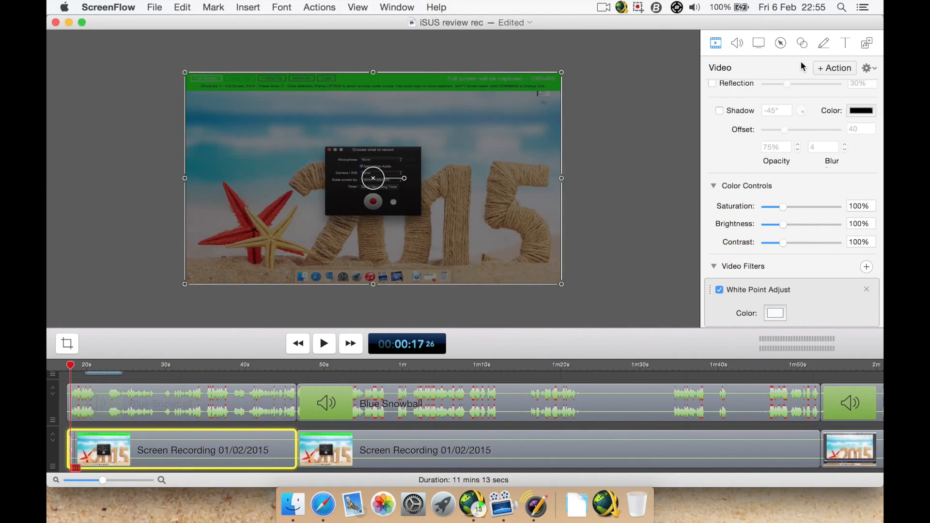
Examine the clip's audio properties, including the choices for Effect, and expand the Audio Filters section
{"action": "left_click", "coordinate": [735, 44]}
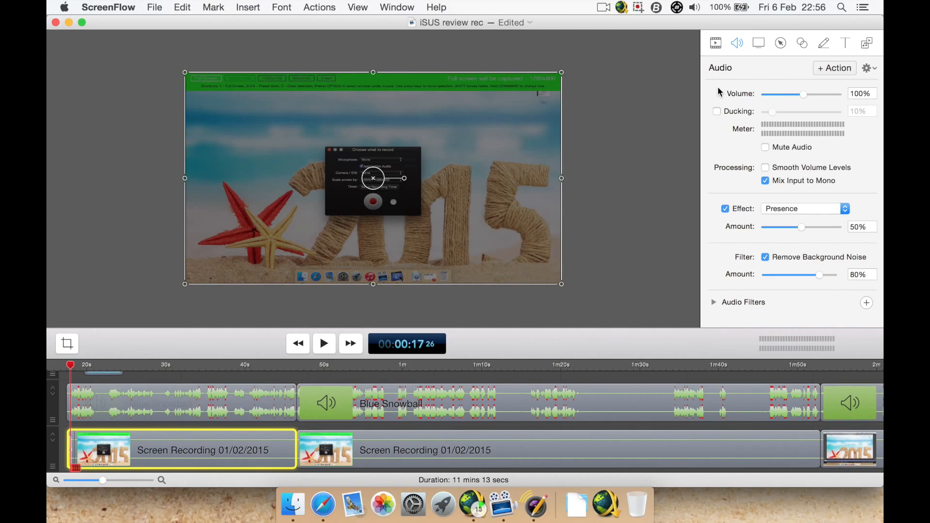
{"action": "left_click", "coordinate": [834, 213]}
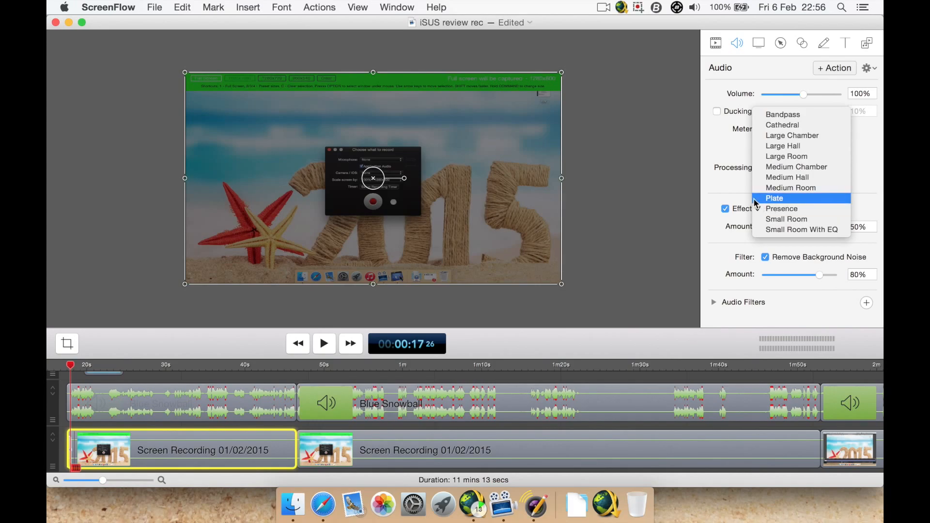
{"action": "left_click", "coordinate": [730, 177]}
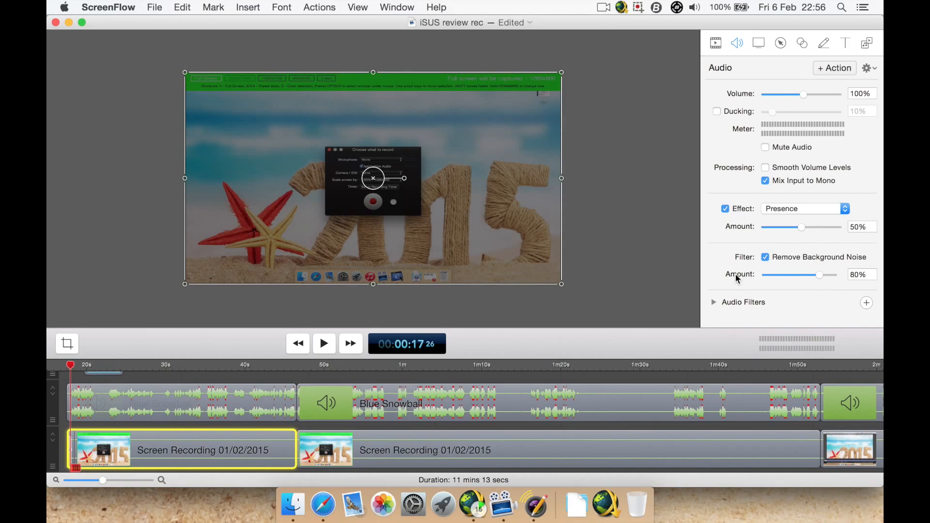
{"action": "left_click", "coordinate": [709, 301]}
{"action": "left_click", "coordinate": [709, 302]}
{"action": "left_click", "coordinate": [708, 299]}
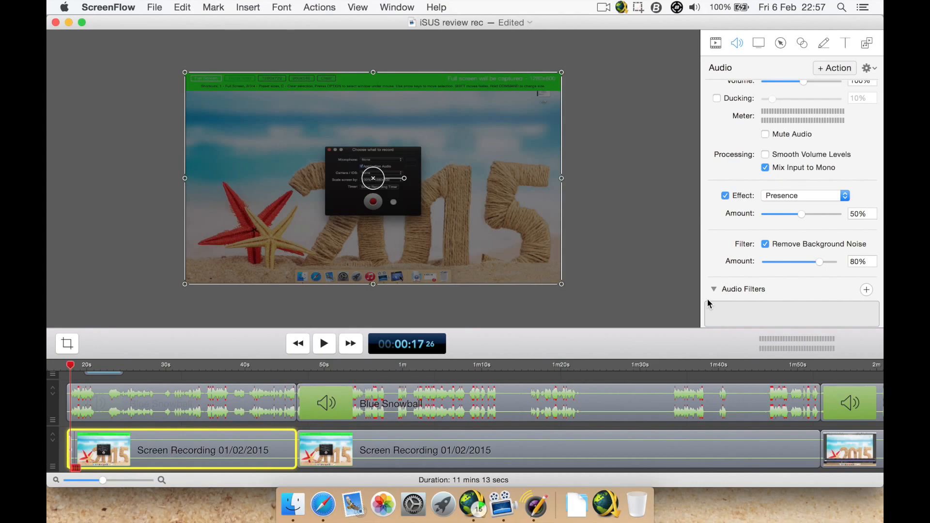
Add the Voxengo: GlissEQ audio filter to the selected clip
{"action": "left_click", "coordinate": [865, 289]}
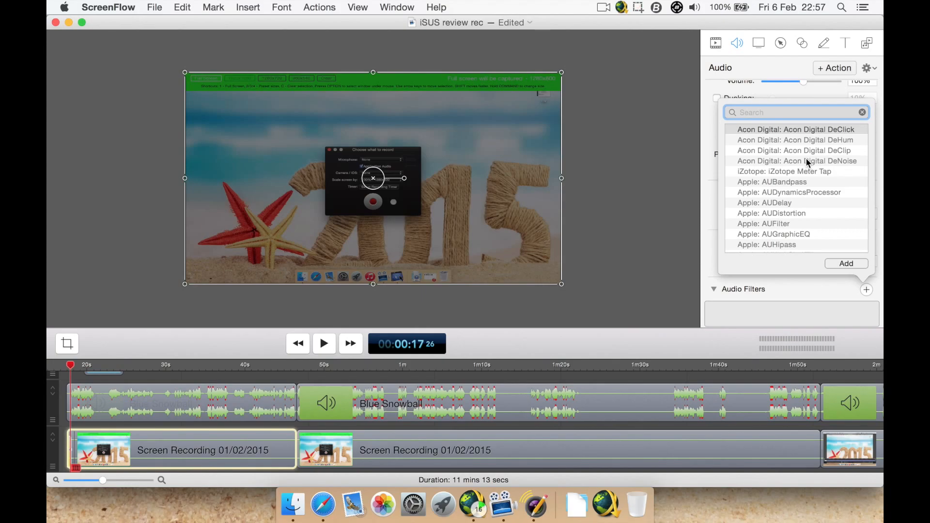
{"action": "scroll", "coordinate": [806, 158], "scroll_direction": "down", "scroll_amount": 4}
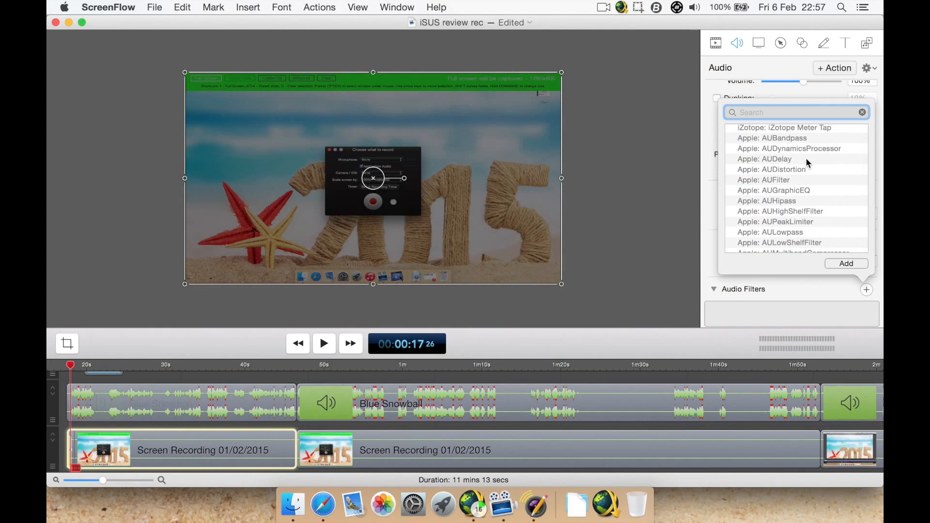
{"action": "scroll", "coordinate": [806, 158], "scroll_direction": "down", "scroll_amount": 10}
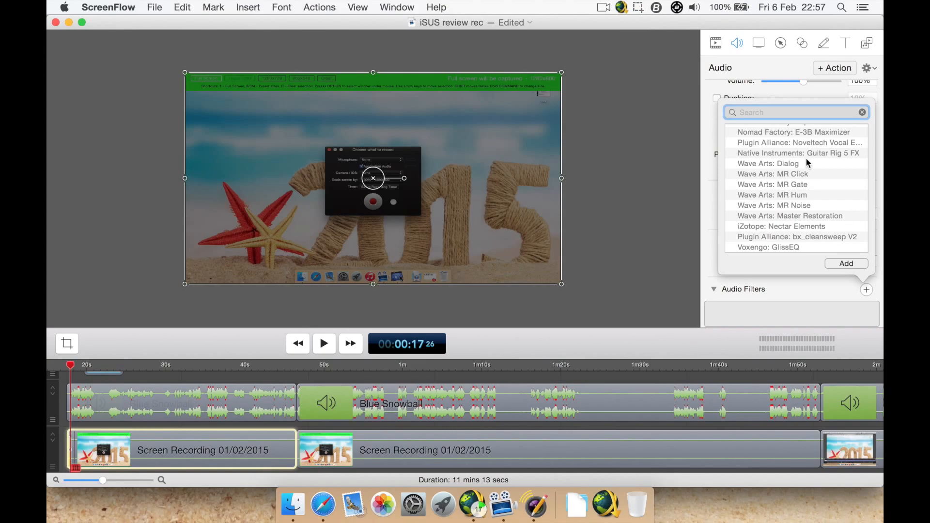
{"action": "left_click", "coordinate": [767, 249]}
{"action": "left_click", "coordinate": [838, 264]}
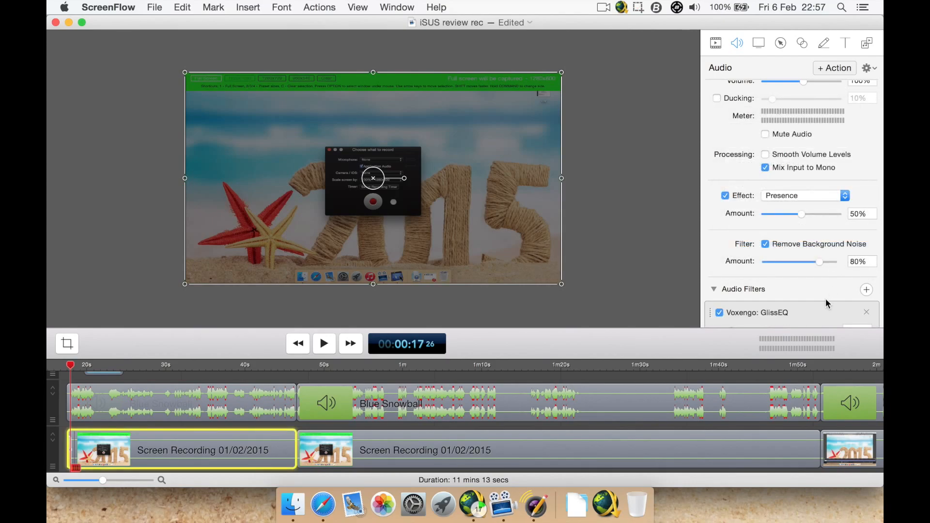
Look through the Voxengo: GlissEQ parameters and remove that filter from the clip
{"action": "scroll", "coordinate": [825, 298], "scroll_direction": "down", "scroll_amount": 5}
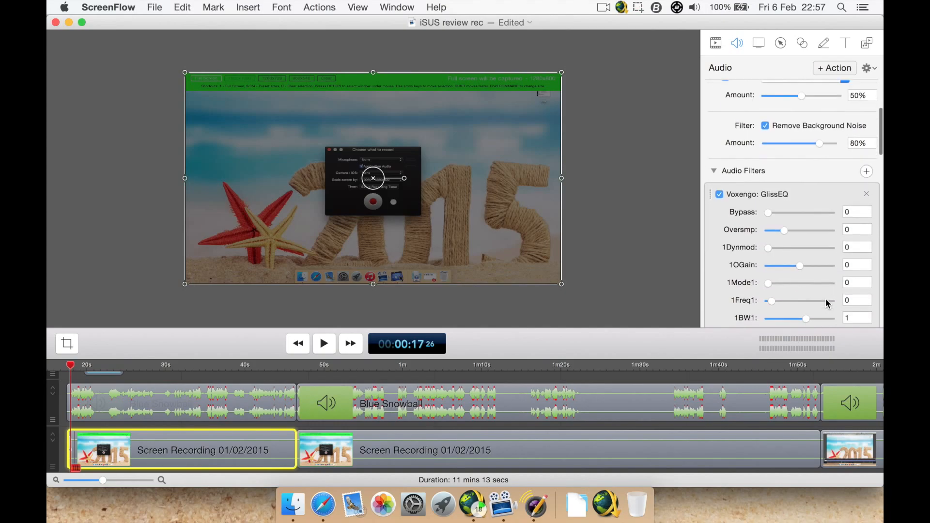
{"action": "scroll", "coordinate": [826, 302], "scroll_direction": "down", "scroll_amount": 4}
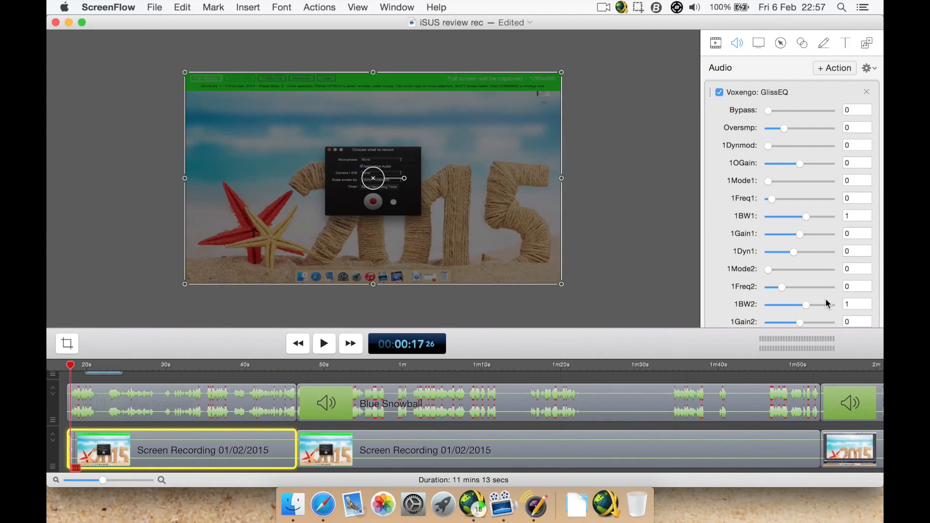
{"action": "scroll", "coordinate": [827, 303], "scroll_direction": "down", "scroll_amount": 13}
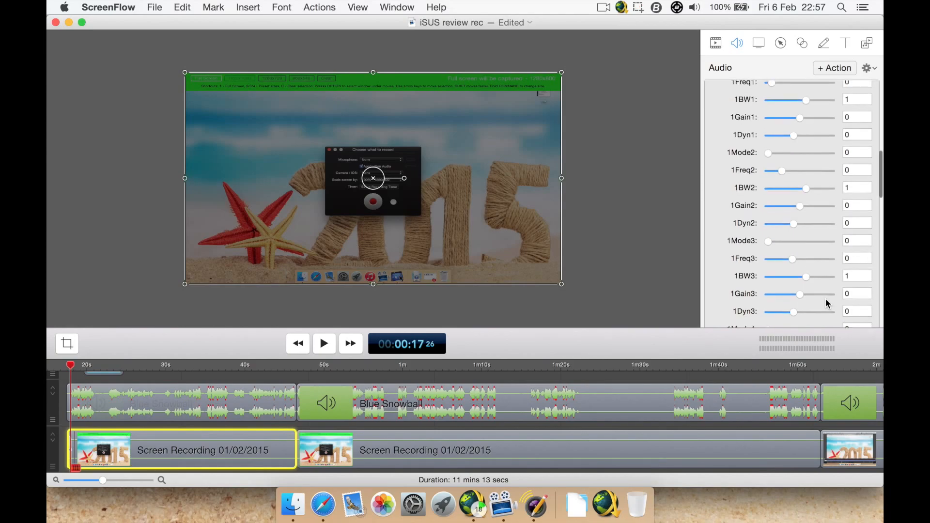
{"action": "scroll", "coordinate": [828, 303], "scroll_direction": "down", "scroll_amount": 15}
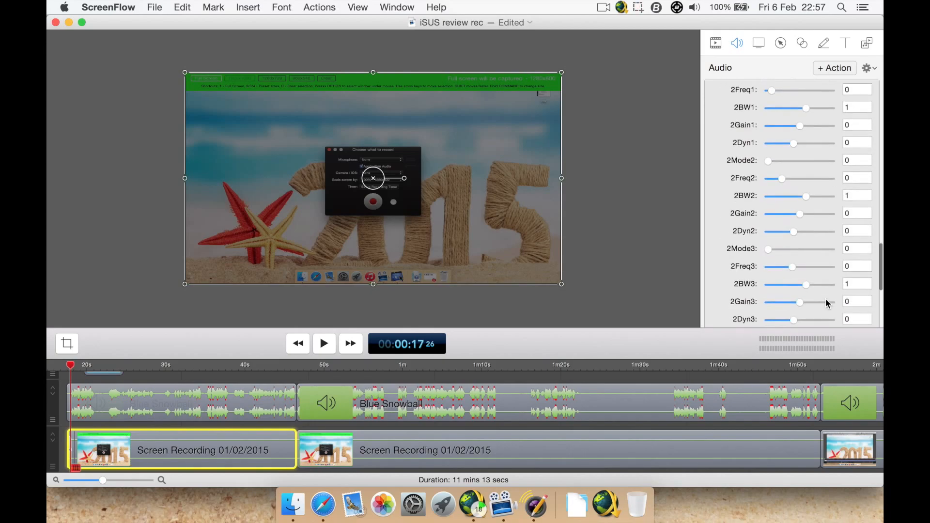
{"action": "scroll", "coordinate": [826, 299], "scroll_direction": "up", "scroll_amount": 15}
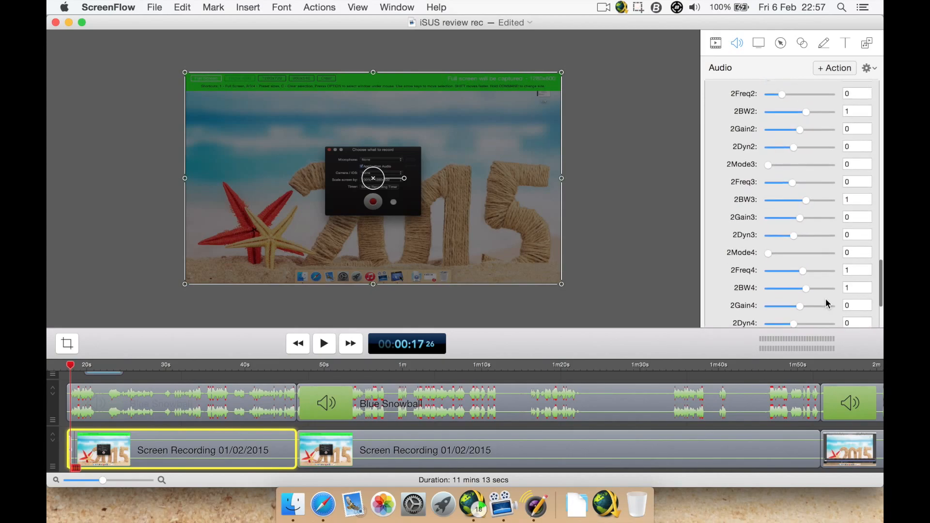
{"action": "scroll", "coordinate": [825, 300], "scroll_direction": "up", "scroll_amount": 12}
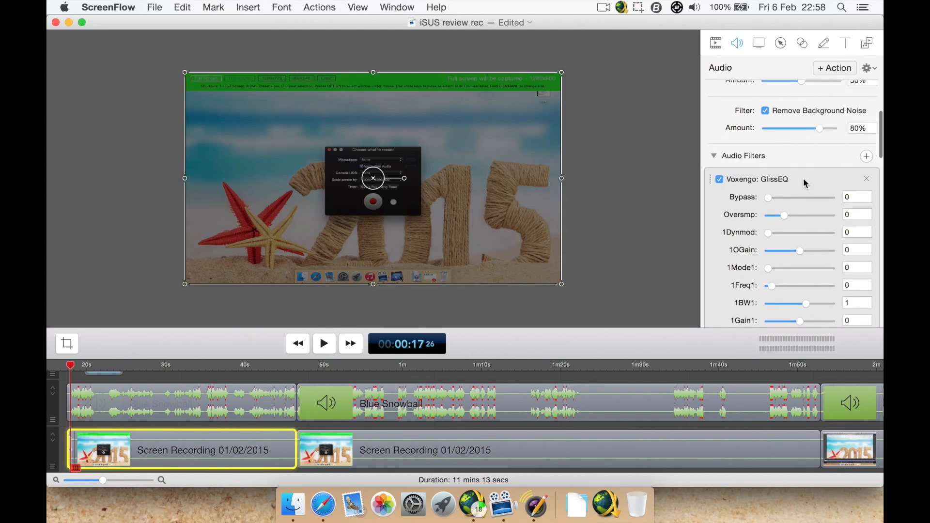
{"action": "left_click", "coordinate": [772, 175]}
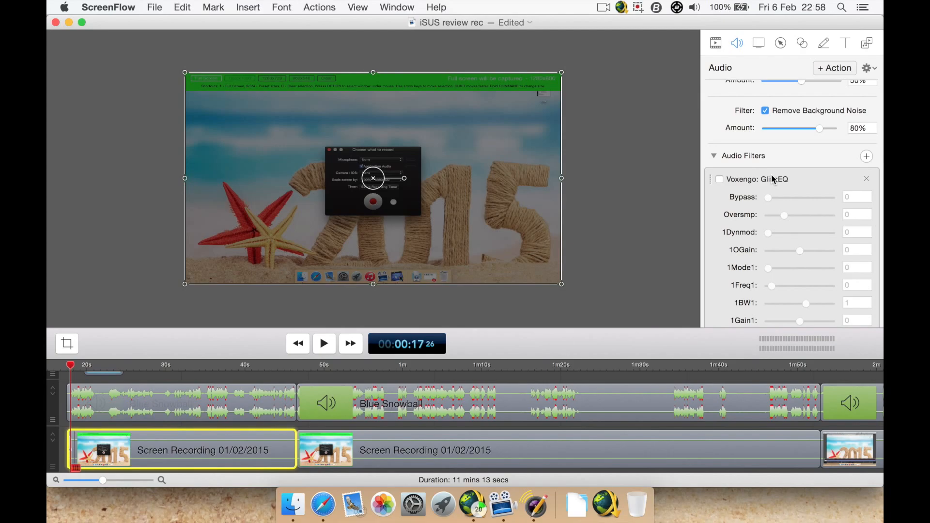
{"action": "left_click", "coordinate": [866, 179]}
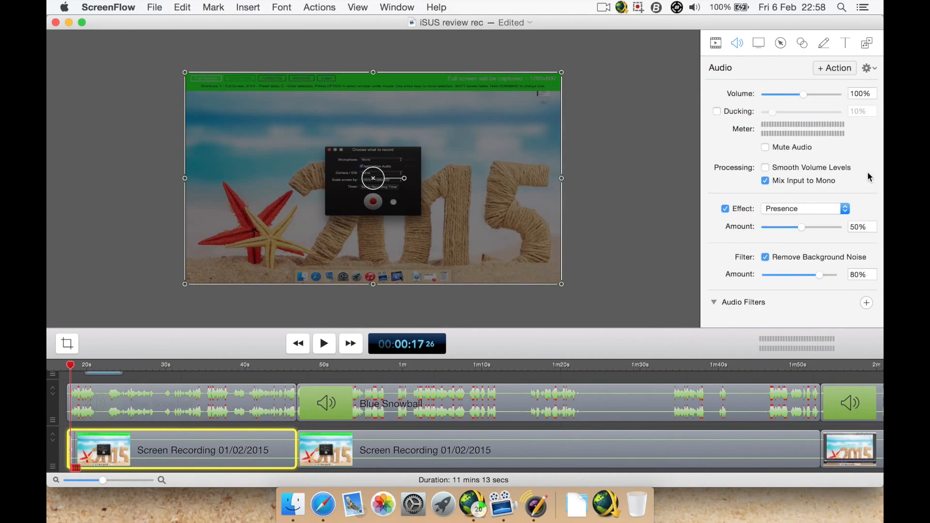
Add the Wave Arts: Dialog audio filter to the selected clip
{"action": "left_click", "coordinate": [866, 304]}
{"action": "scroll", "coordinate": [786, 225], "scroll_direction": "up", "scroll_amount": 1}
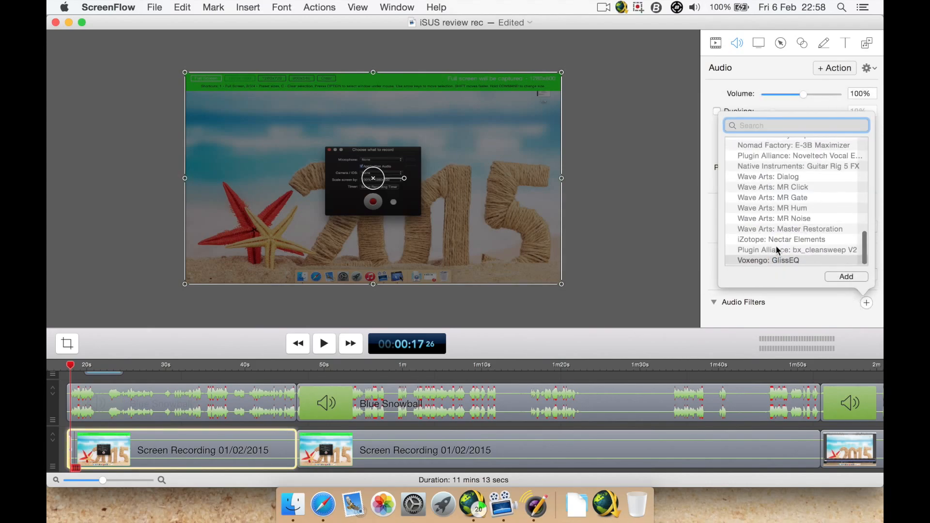
{"action": "double_click", "coordinate": [773, 176]}
{"action": "scroll", "coordinate": [764, 276], "scroll_direction": "down", "scroll_amount": 2}
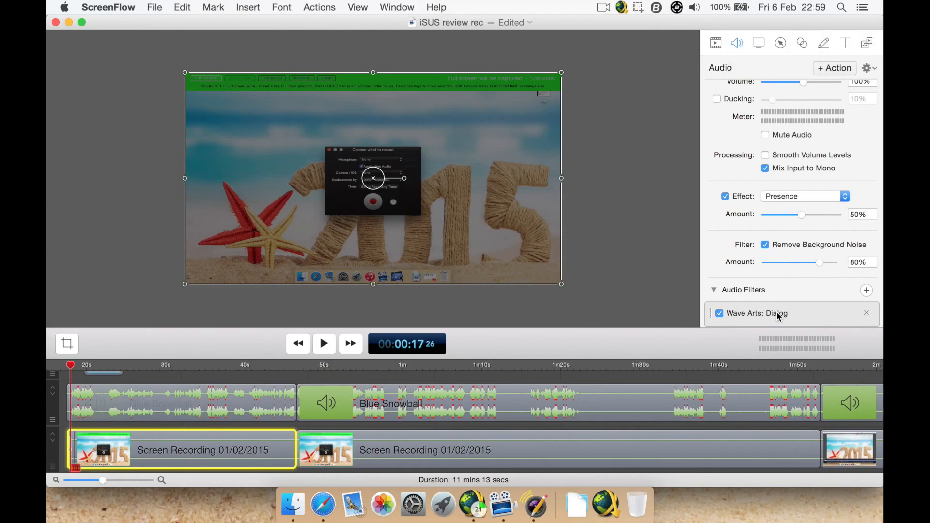
Switch to Amadeus Pro and open the Wave Arts Dialog audio unit for the recorded track
{"action": "key", "text": "super+space"}
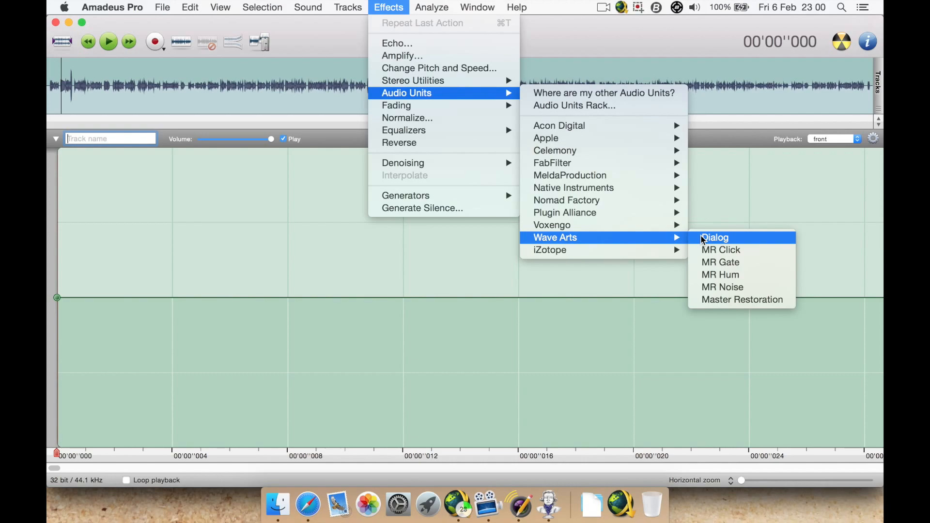
{"action": "left_click", "coordinate": [719, 239]}
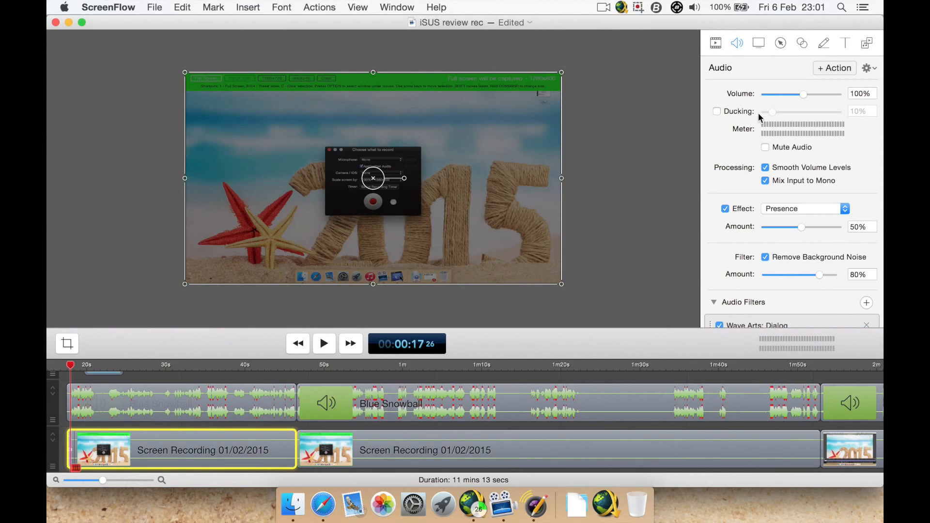
Remove the Wave Arts: Dialog audio filter from the selected clip in ScreenFlow
{"action": "scroll", "coordinate": [726, 182], "scroll_direction": "down", "scroll_amount": 2}
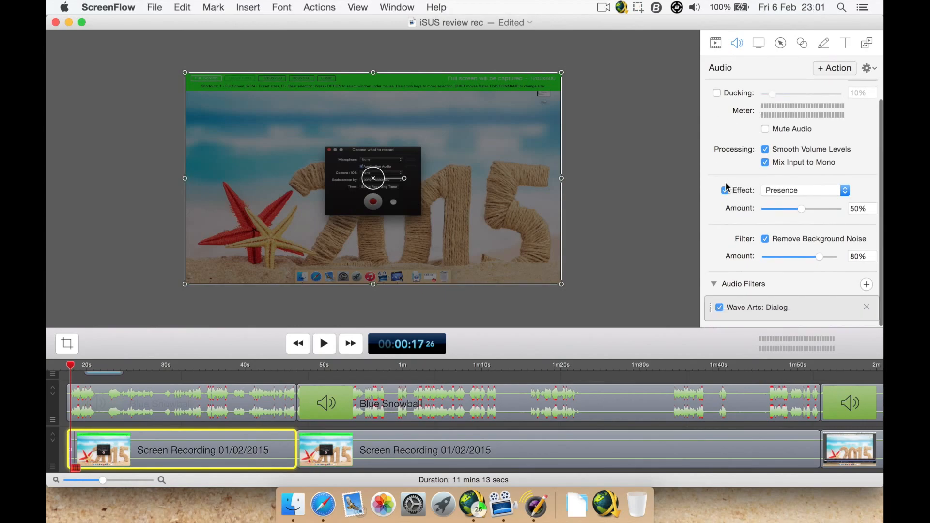
{"action": "left_click", "coordinate": [867, 313]}
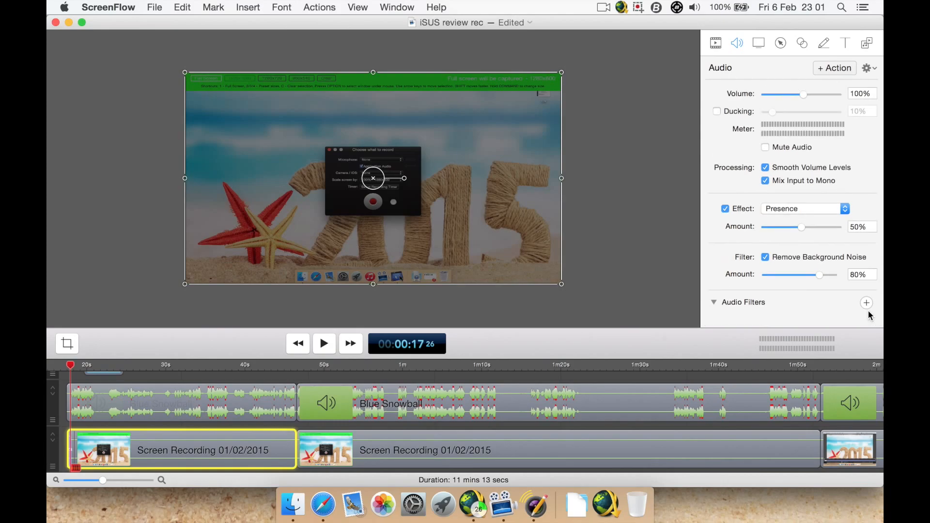
Examine the clip's Screen Recording properties, including the choices for Click Effect and Pointer, leaving both selections as they are
{"action": "left_click", "coordinate": [759, 44]}
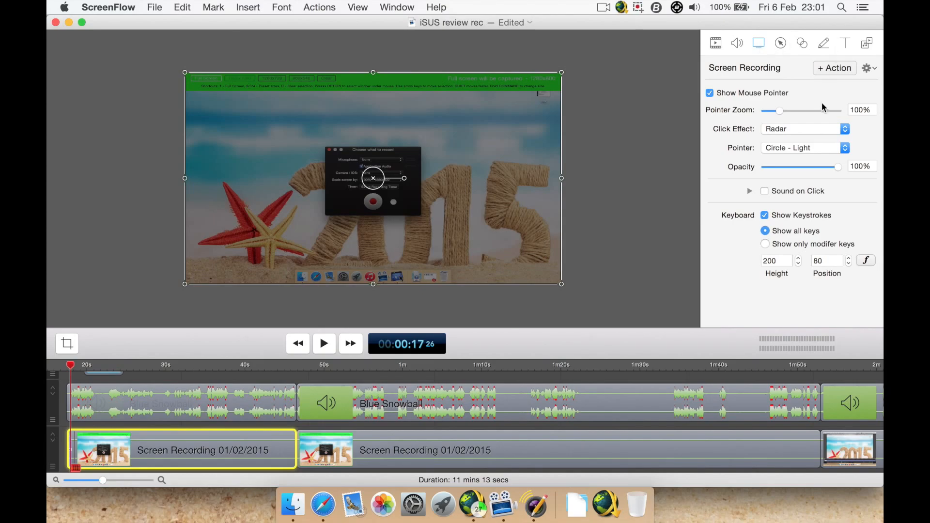
{"action": "left_click", "coordinate": [811, 129]}
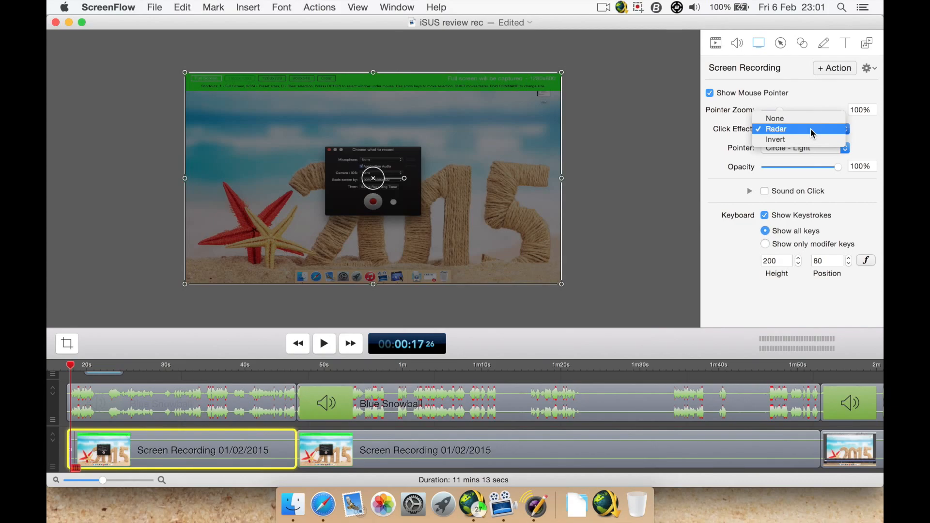
{"action": "left_click", "coordinate": [837, 131]}
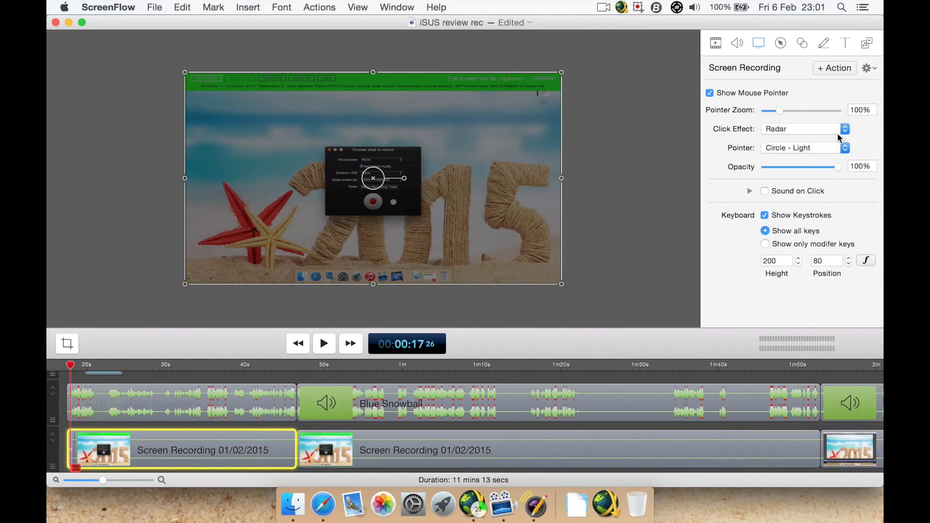
{"action": "left_click", "coordinate": [821, 155]}
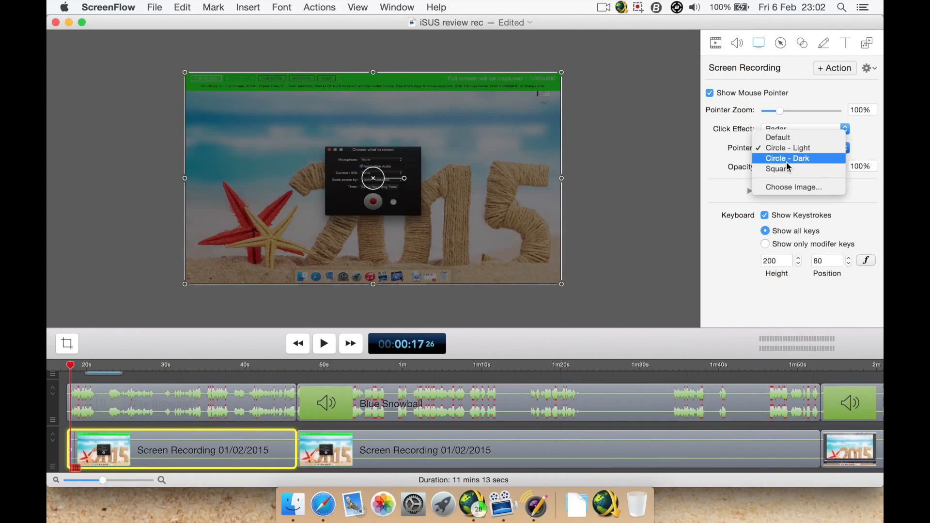
{"action": "left_click", "coordinate": [858, 148]}
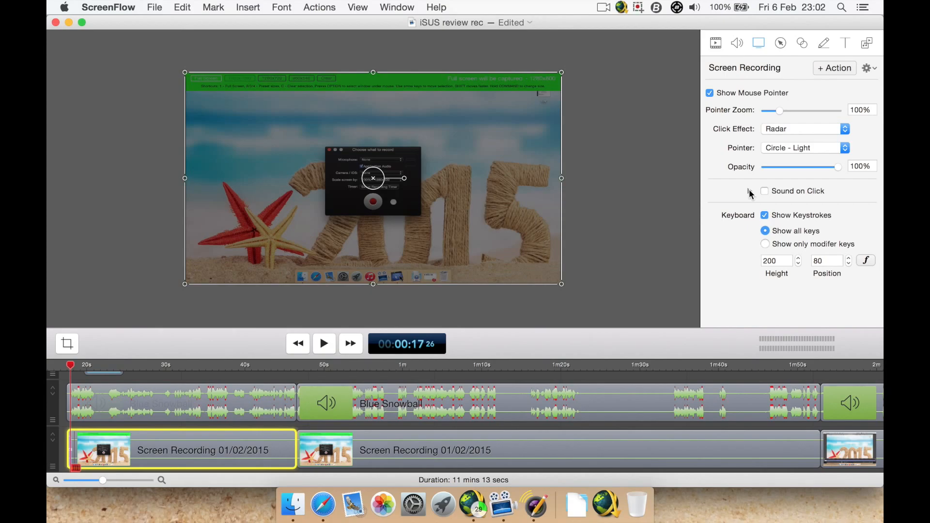
Expand the Sound on Click options and look at the font and appearance settings for displayed keystrokes
{"action": "left_click", "coordinate": [749, 191]}
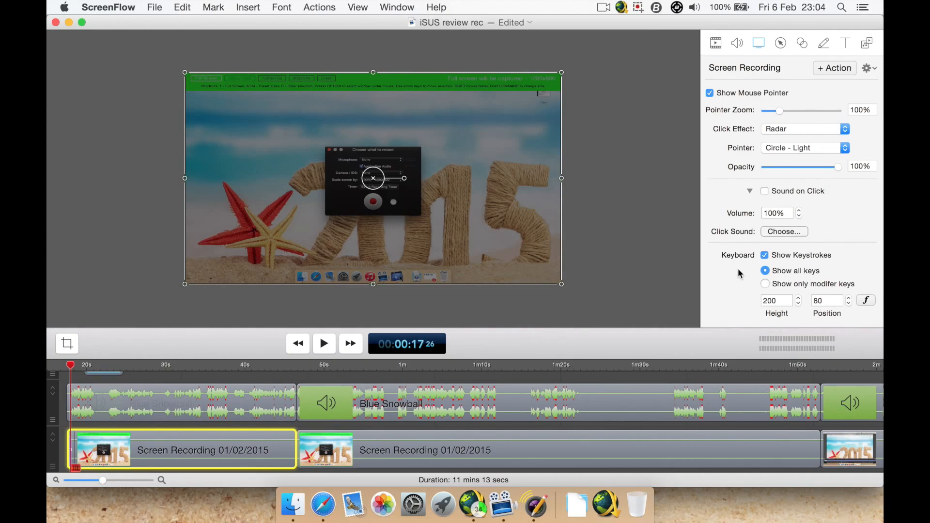
{"action": "left_click", "coordinate": [865, 301]}
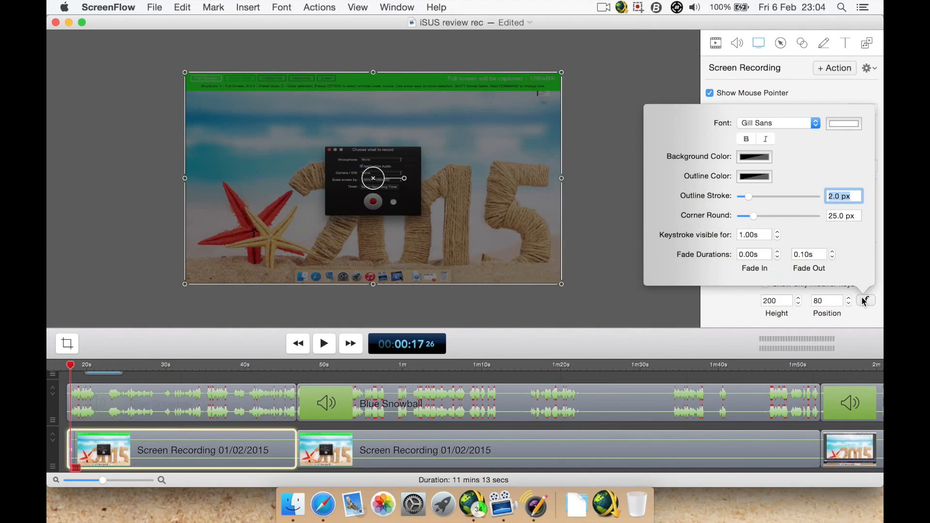
{"action": "left_click", "coordinate": [746, 308]}
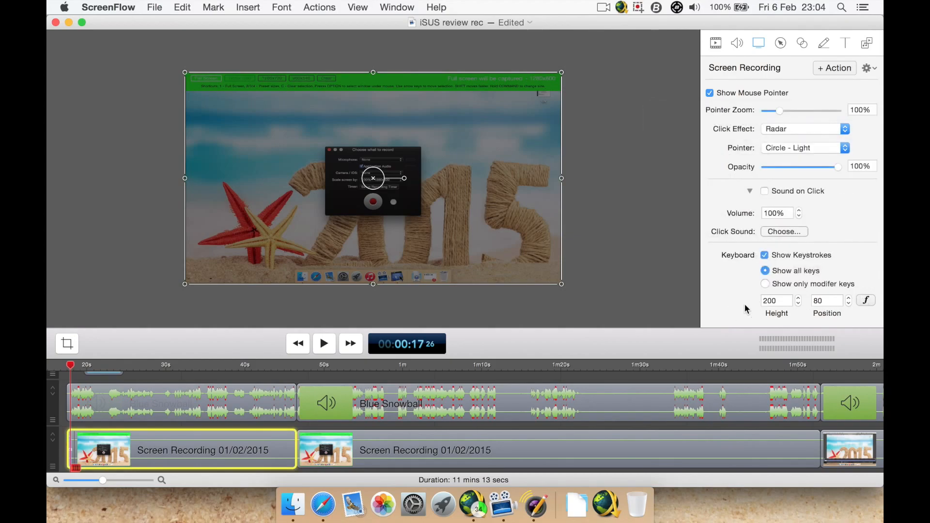
Look through the Callout, Touch Callout, Annotations and Text properties and the Media Library, and return to the Video properties
{"action": "left_click", "coordinate": [780, 43]}
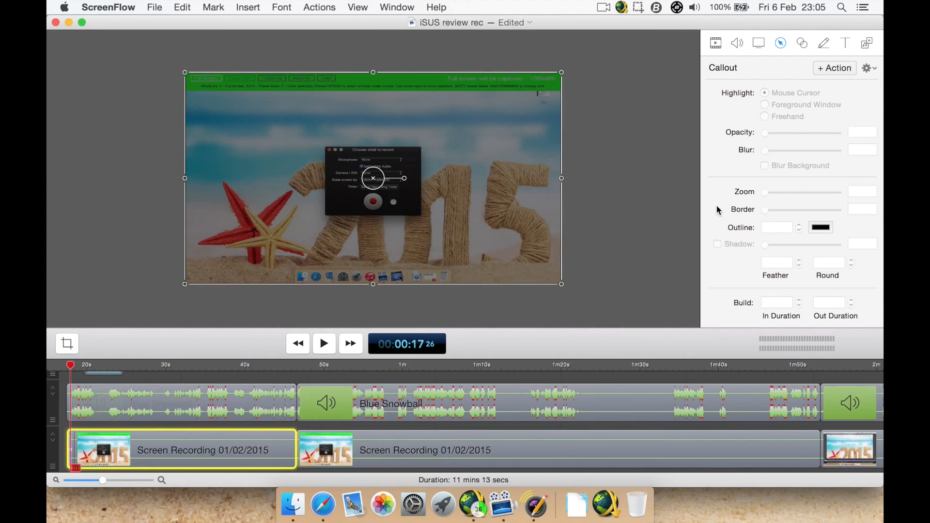
{"action": "left_click", "coordinate": [802, 43]}
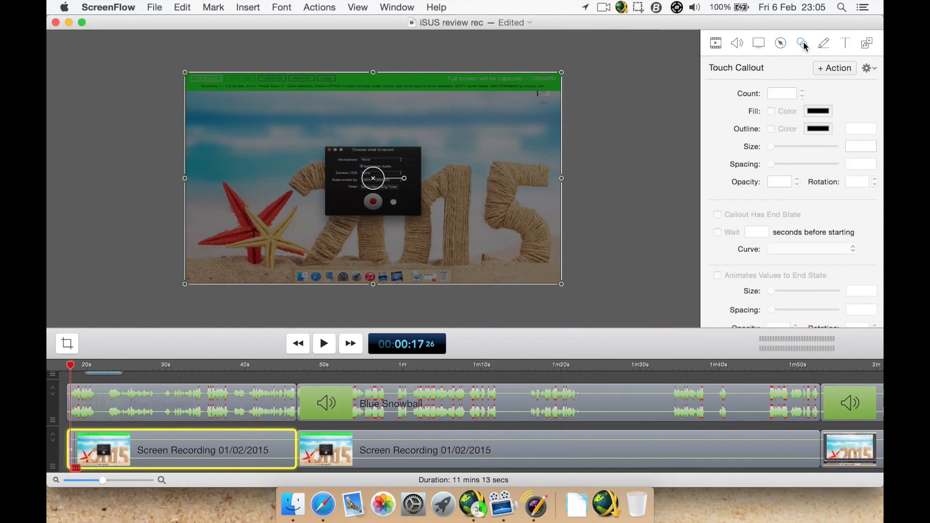
{"action": "left_click", "coordinate": [820, 45]}
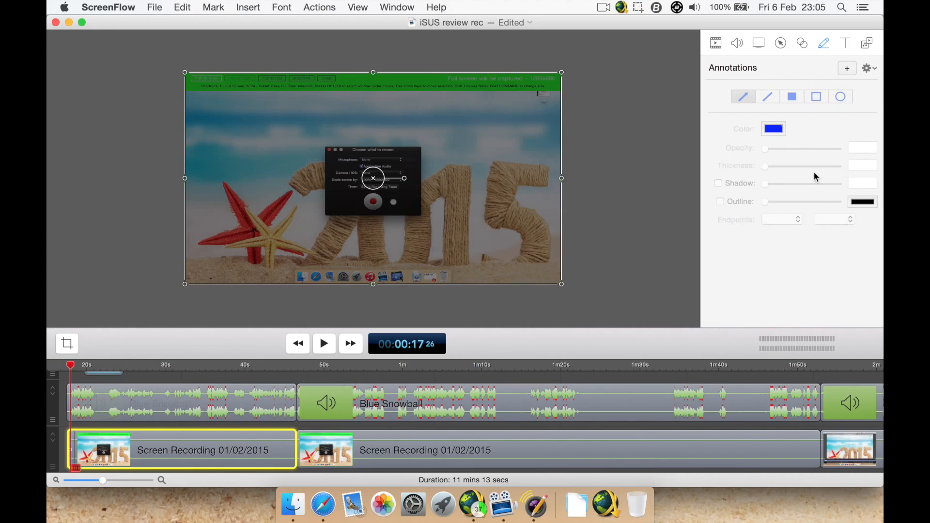
{"action": "left_click", "coordinate": [845, 46]}
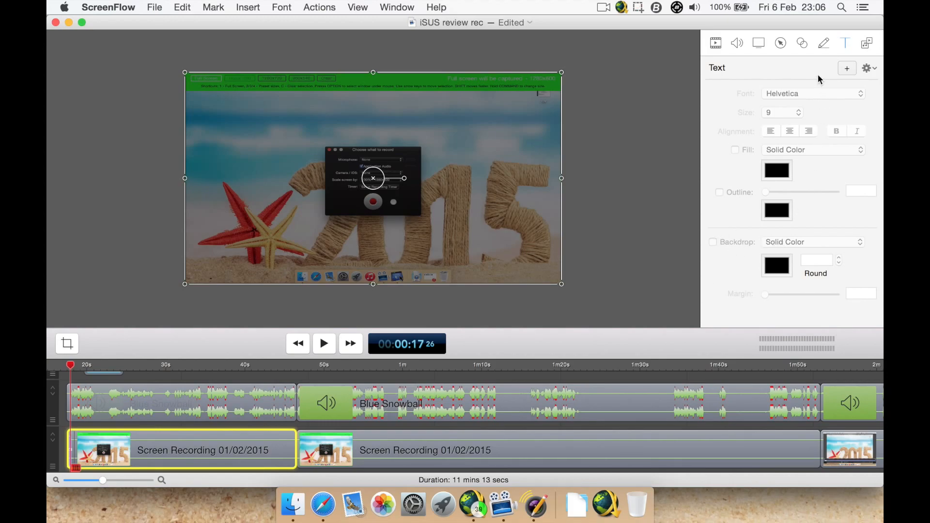
{"action": "left_click", "coordinate": [865, 45]}
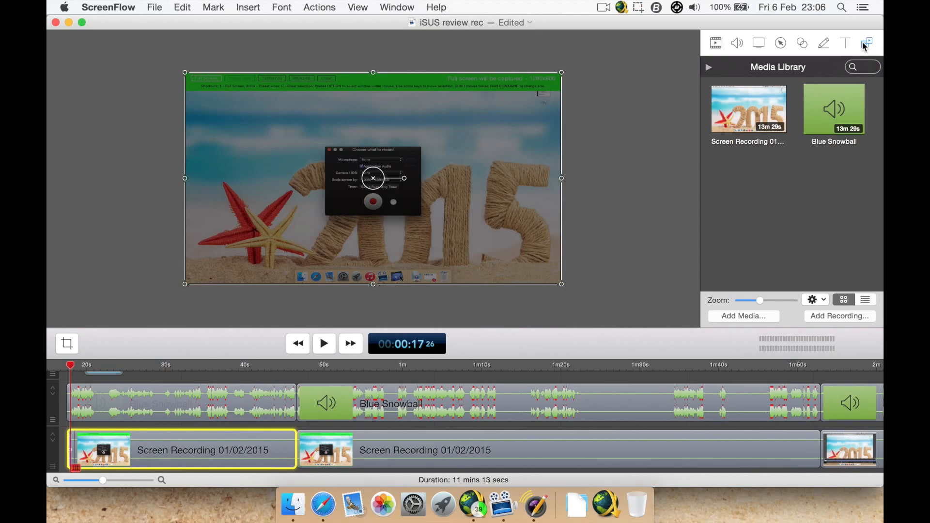
{"action": "left_click", "coordinate": [866, 45]}
{"action": "left_click", "coordinate": [723, 49]}
Review the General, Timeline and Advanced preferences, including the Default Track Height choices, and close the preferences
{"action": "key", "text": "super+comma"}
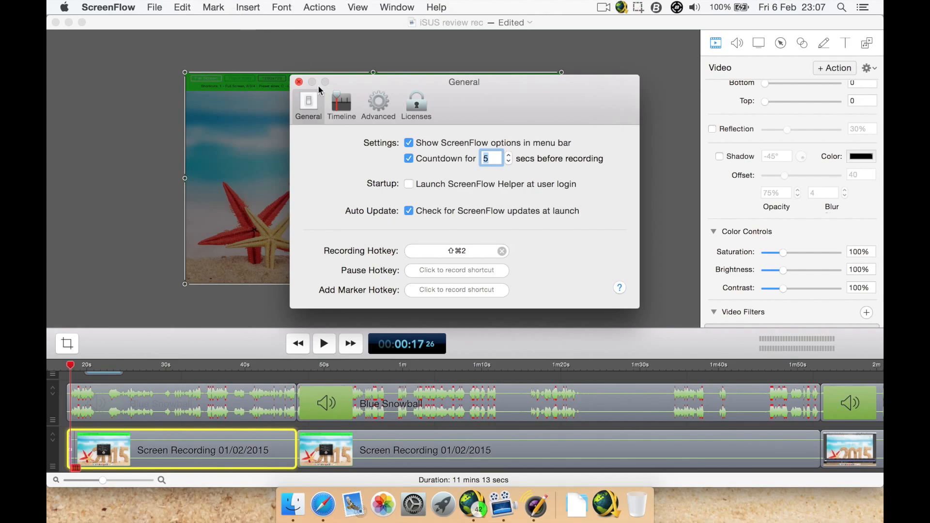
{"action": "left_click", "coordinate": [343, 104]}
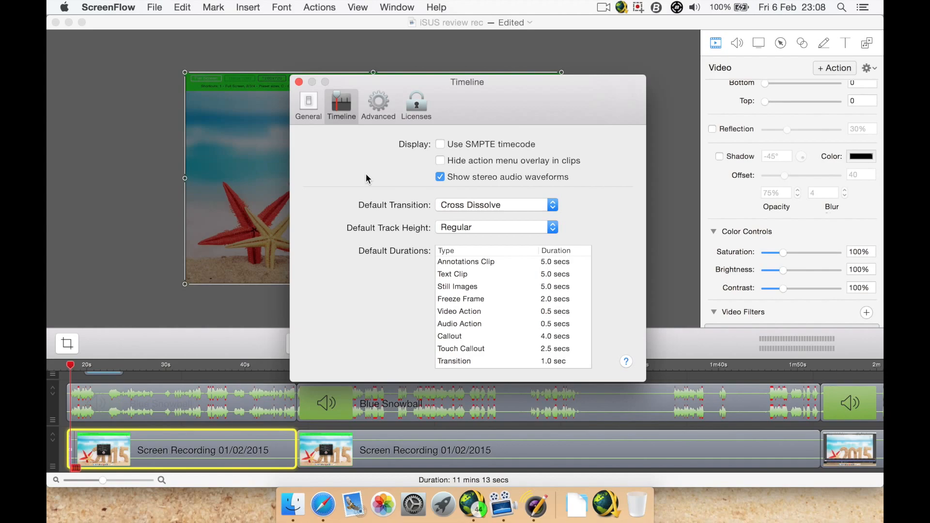
{"action": "left_click", "coordinate": [490, 227]}
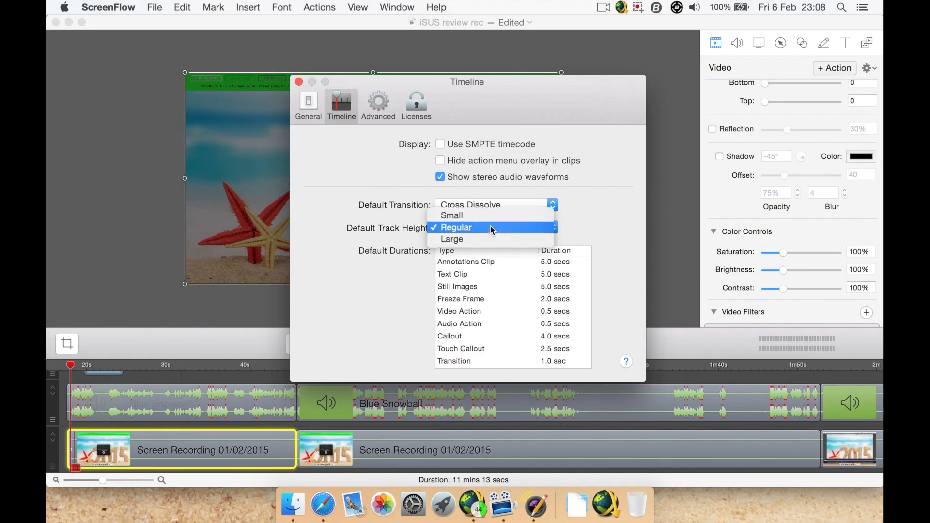
{"action": "left_click", "coordinate": [490, 227]}
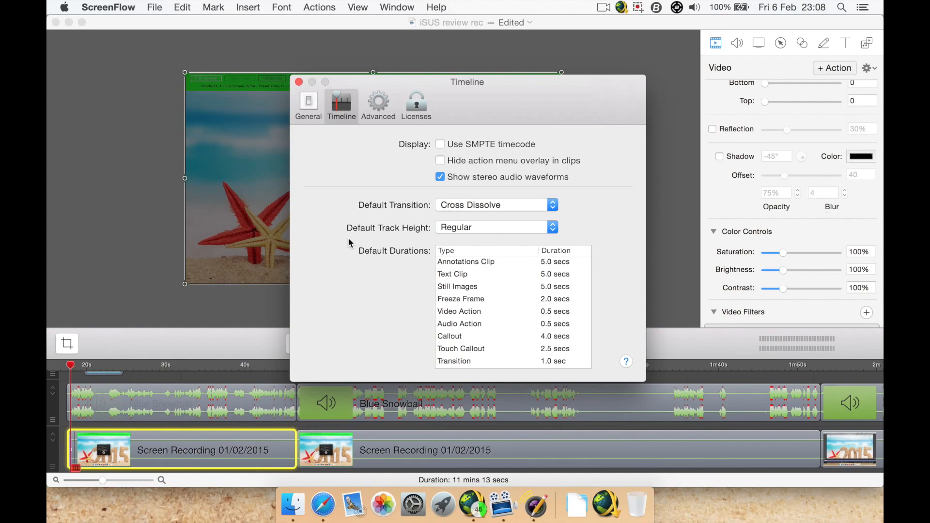
{"action": "left_click", "coordinate": [370, 110]}
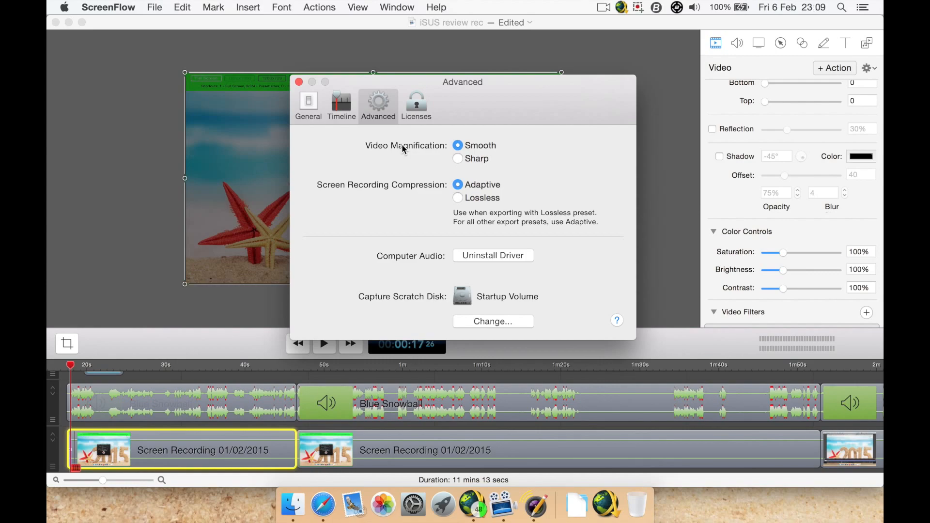
{"action": "left_click", "coordinate": [299, 82]}
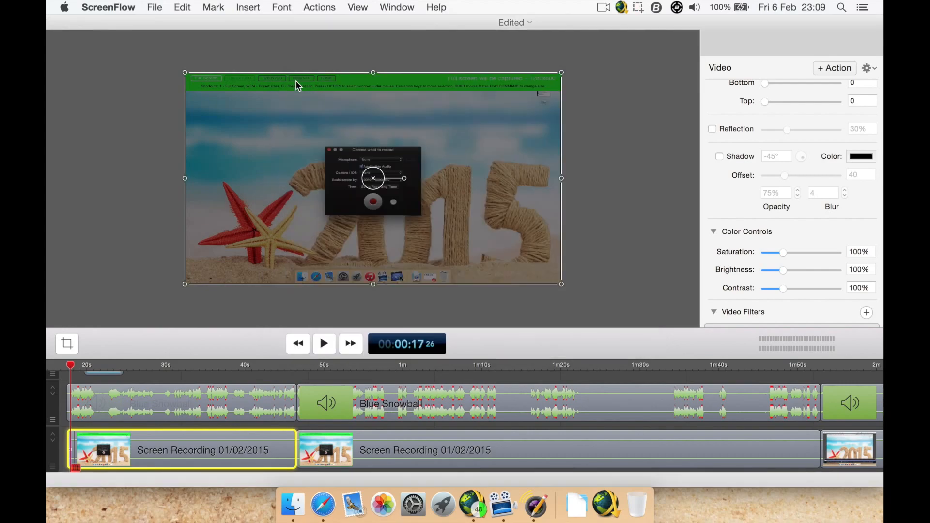
Examine the commands for marking, inserting, fonts and actions, including markers, go-to positions, snapback actions and curve types
{"action": "left_click", "coordinate": [229, 5]}
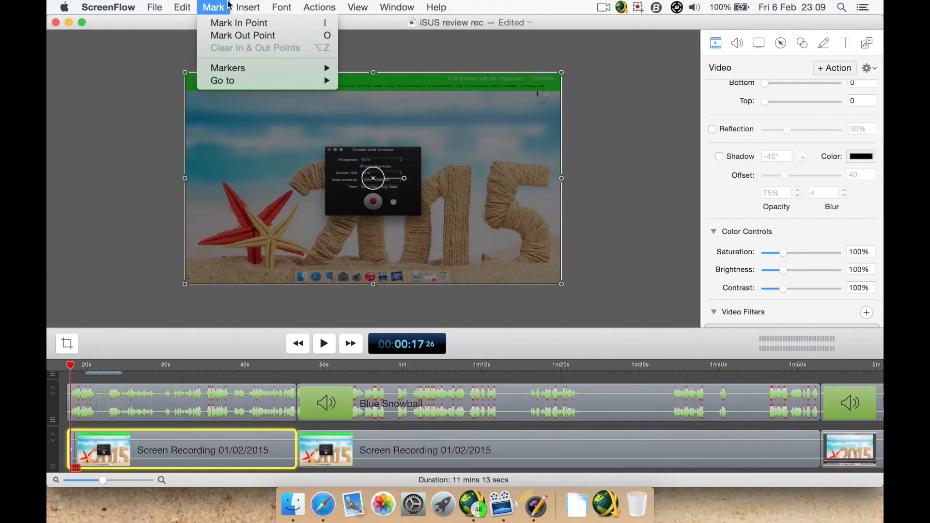
{"action": "mouse_move", "coordinate": [228, 71]}
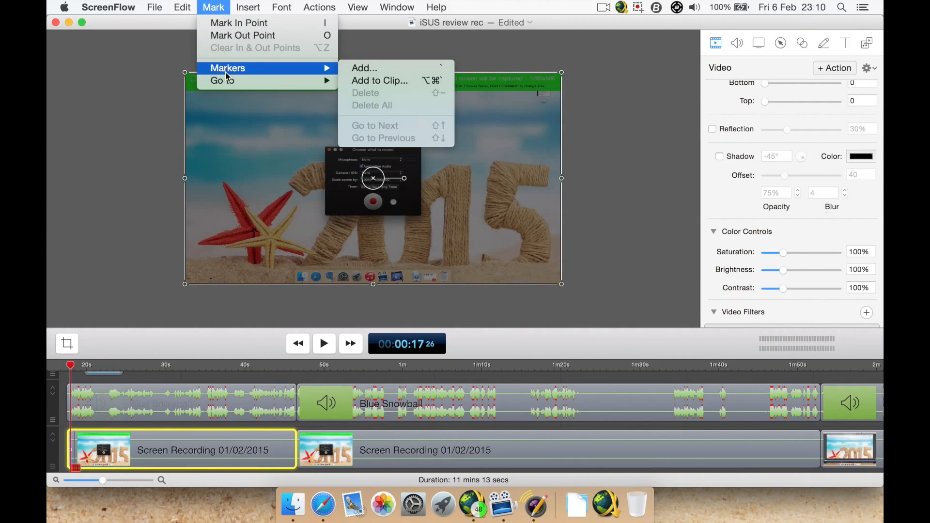
{"action": "mouse_move", "coordinate": [231, 86]}
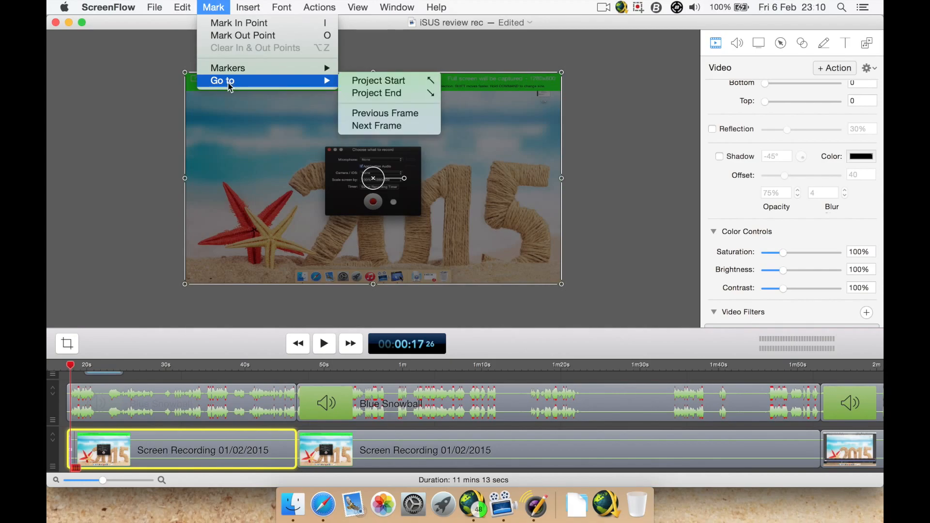
{"action": "mouse_move", "coordinate": [238, 5]}
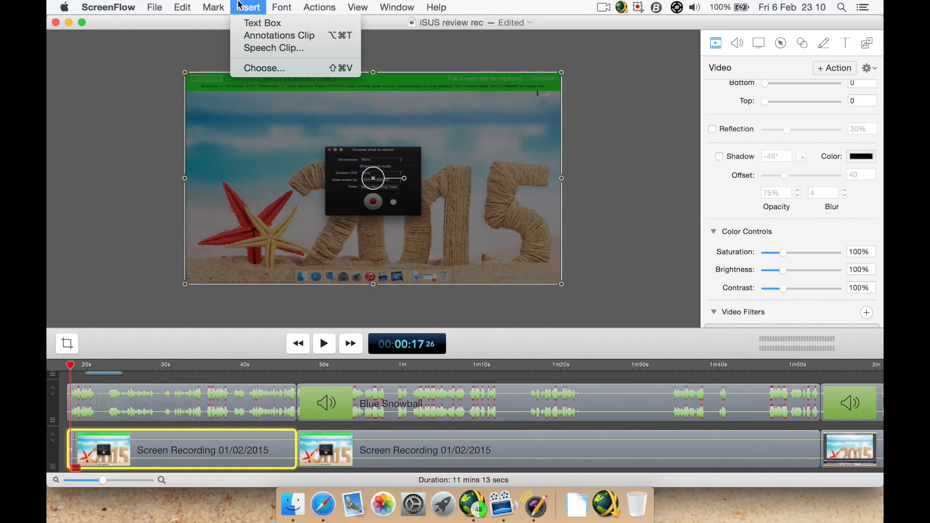
{"action": "mouse_move", "coordinate": [275, 6]}
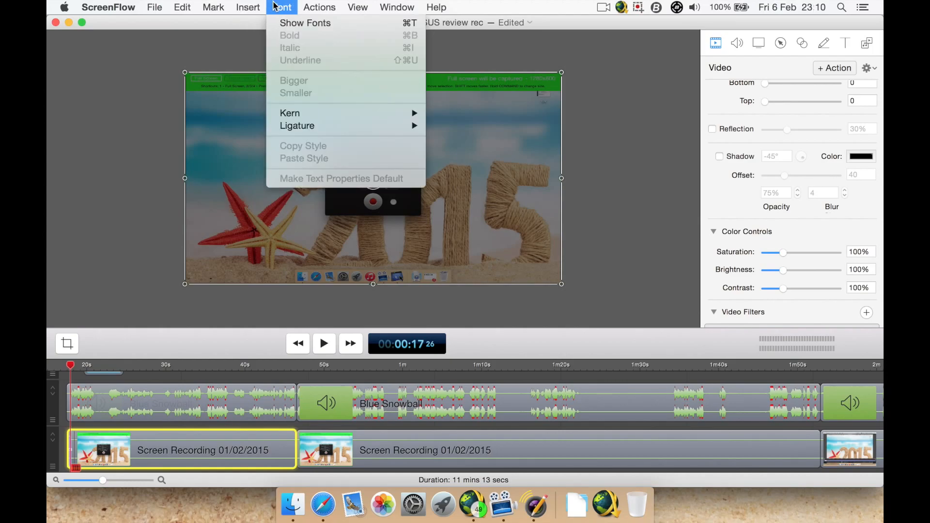
{"action": "mouse_move", "coordinate": [311, 6]}
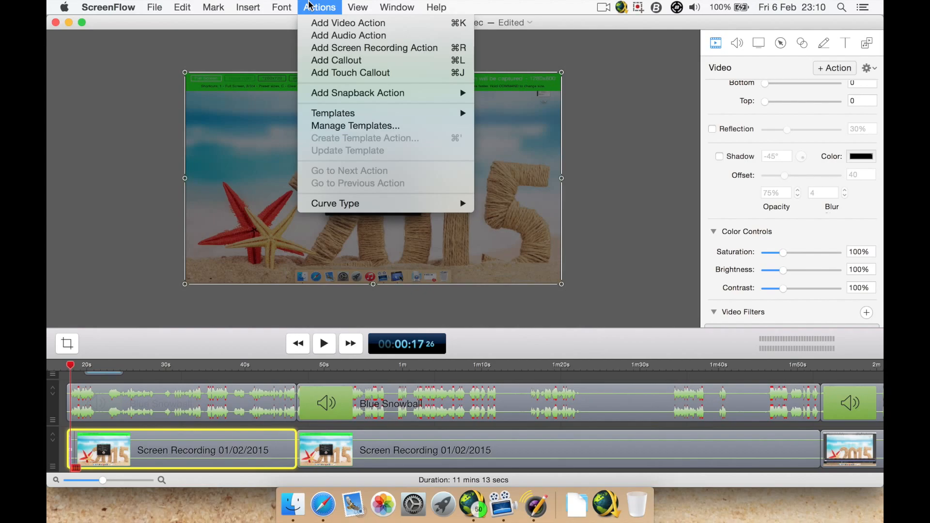
{"action": "mouse_move", "coordinate": [324, 99]}
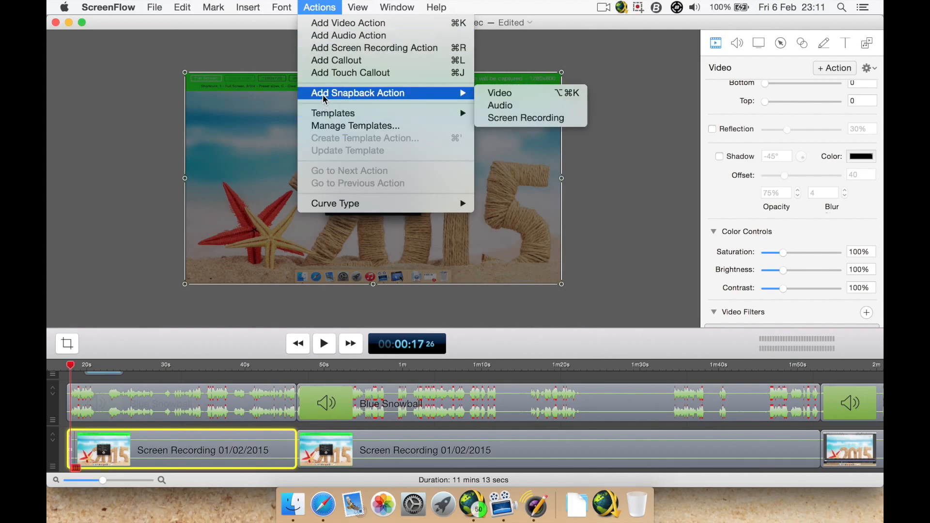
{"action": "mouse_move", "coordinate": [326, 119]}
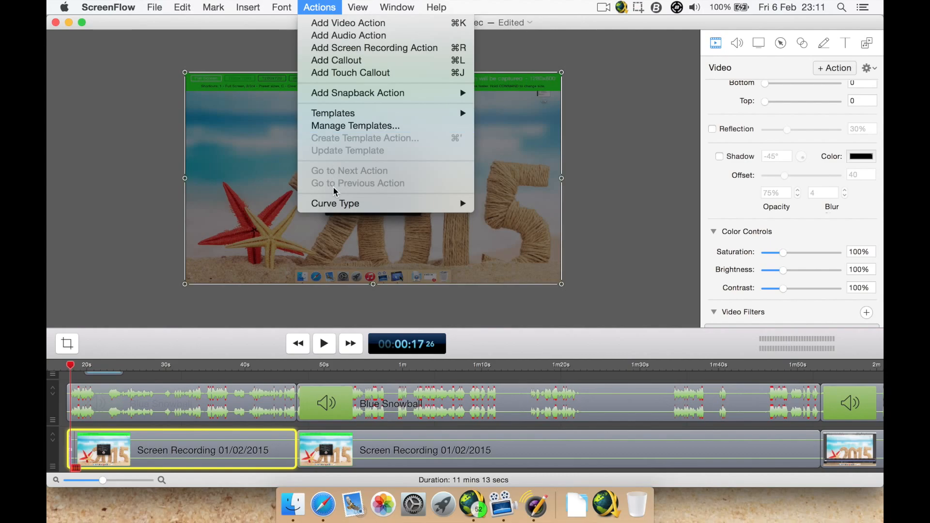
{"action": "mouse_move", "coordinate": [334, 204]}
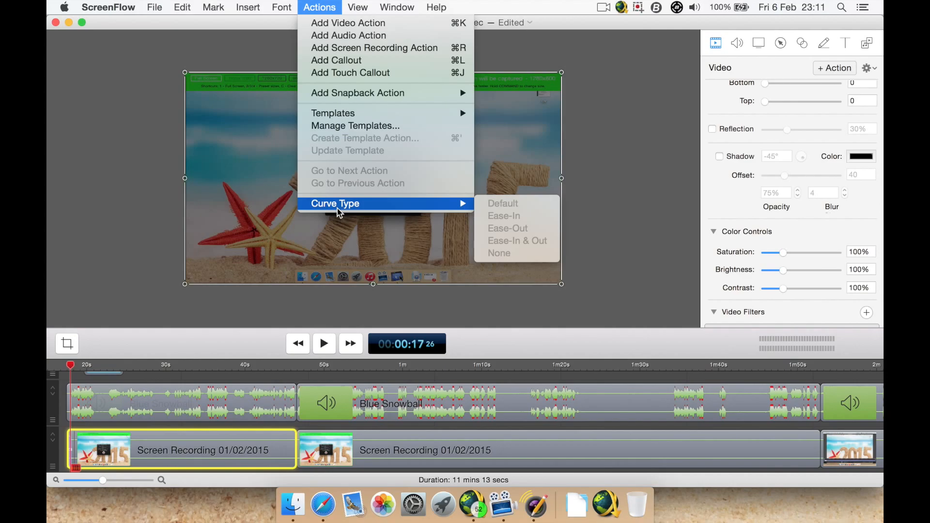
Review the file commands and the document settings, including the canvas size presets, and close the settings without changes
{"action": "mouse_move", "coordinate": [140, 3]}
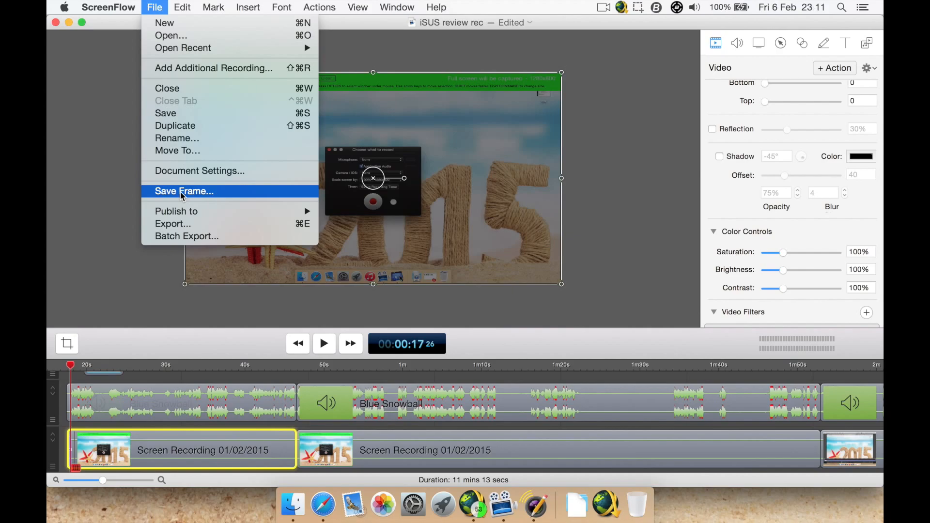
{"action": "mouse_move", "coordinate": [184, 215]}
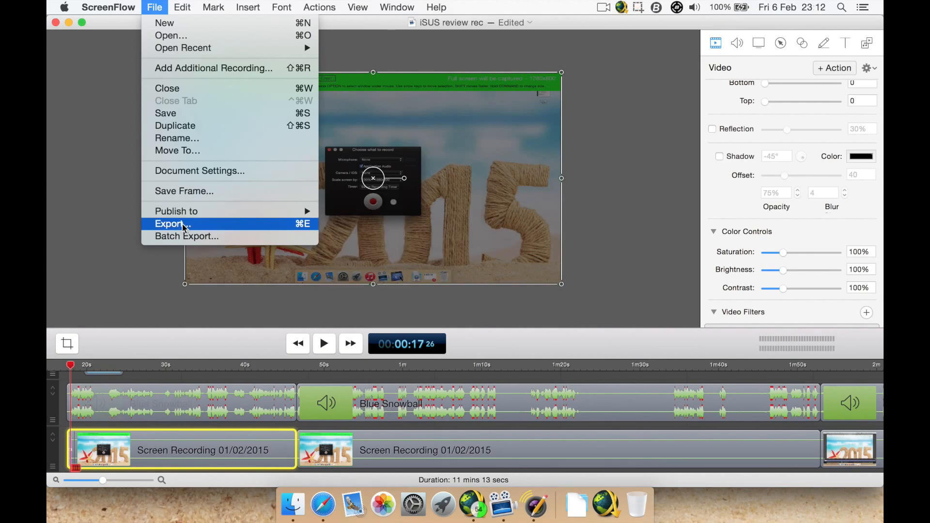
{"action": "left_click", "coordinate": [200, 172]}
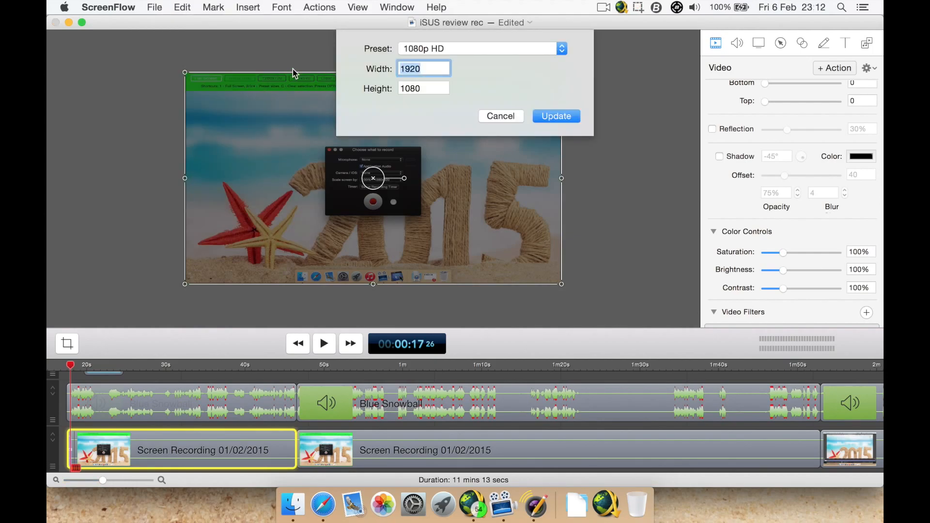
{"action": "left_click", "coordinate": [463, 51]}
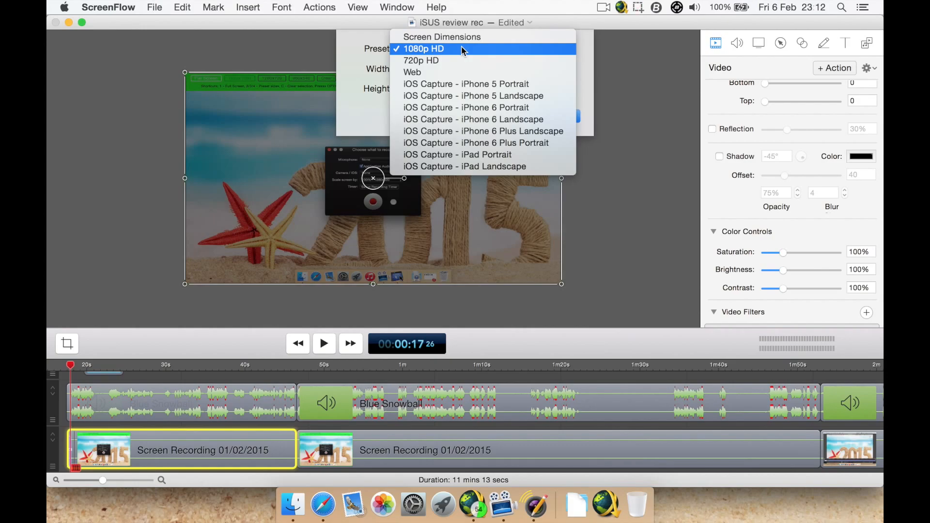
{"action": "left_click", "coordinate": [355, 62]}
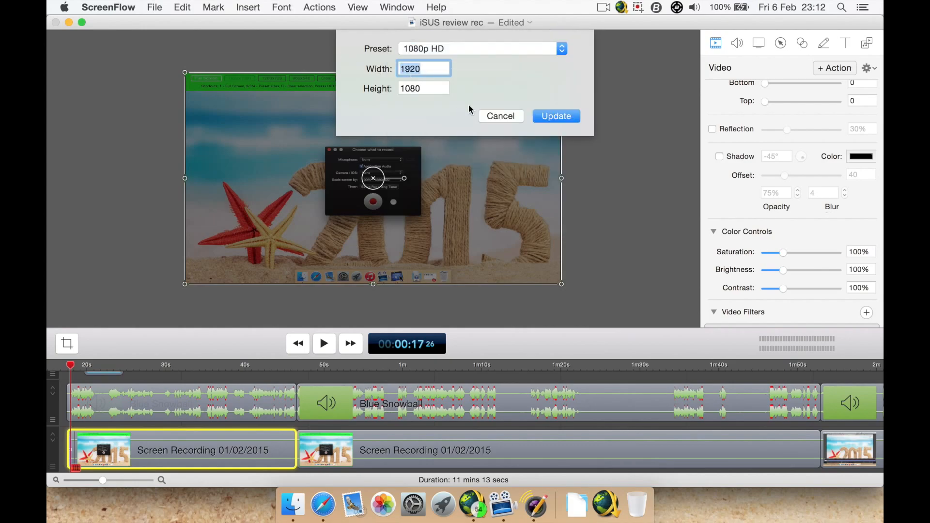
{"action": "left_click", "coordinate": [500, 117]}
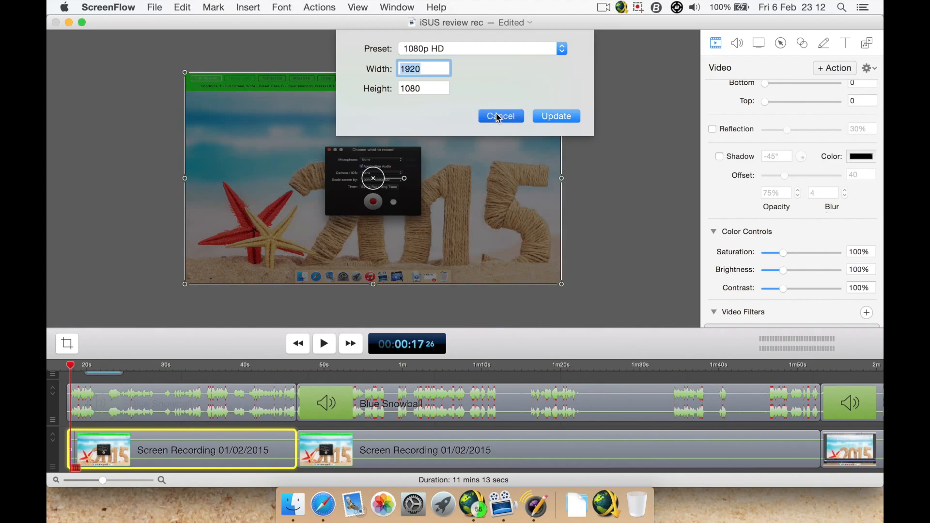
Open the export settings for the project and look through the available export presets
{"action": "left_click", "coordinate": [158, 5]}
{"action": "left_click", "coordinate": [184, 222]}
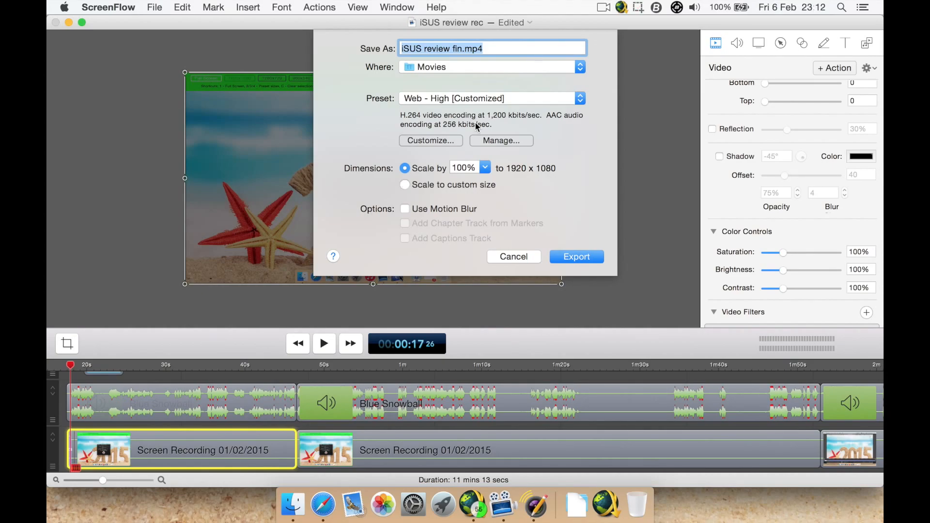
{"action": "left_click", "coordinate": [478, 102]}
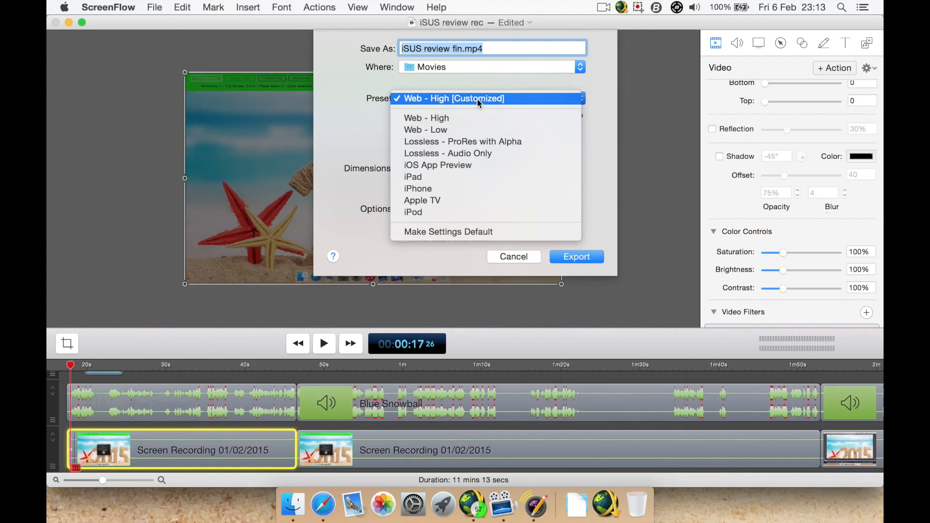
{"action": "left_click", "coordinate": [370, 100]}
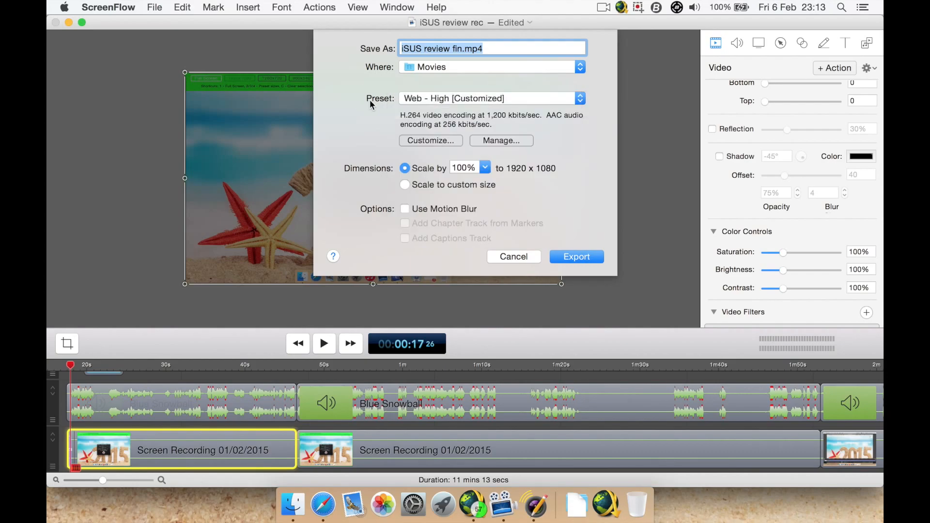
Examine the customization options of the export preset, including the H.264 profile and AAC sample rate choices, and cancel them
{"action": "left_click", "coordinate": [449, 137]}
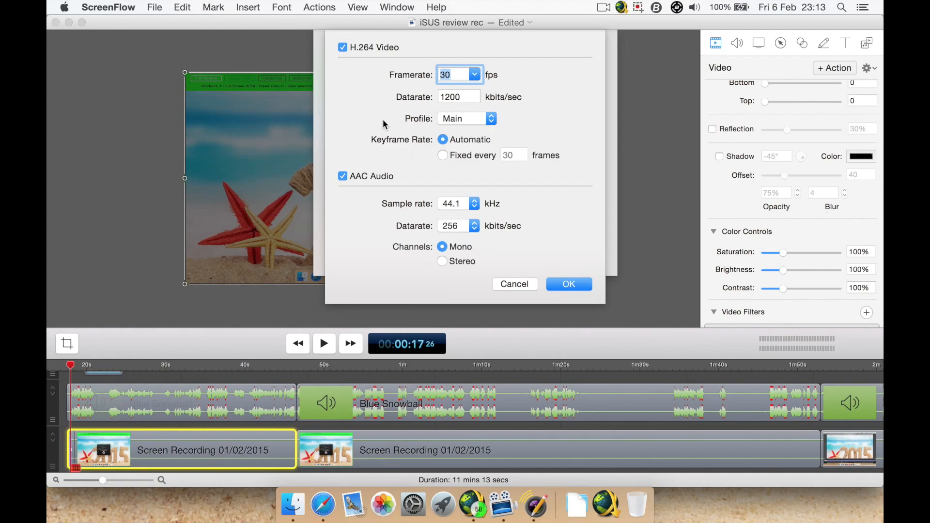
{"action": "left_click", "coordinate": [473, 121]}
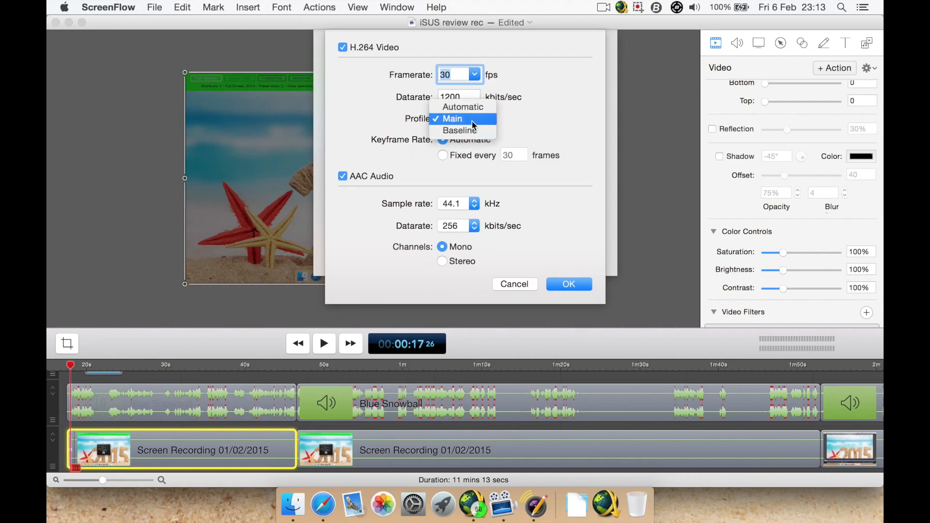
{"action": "left_click", "coordinate": [365, 125]}
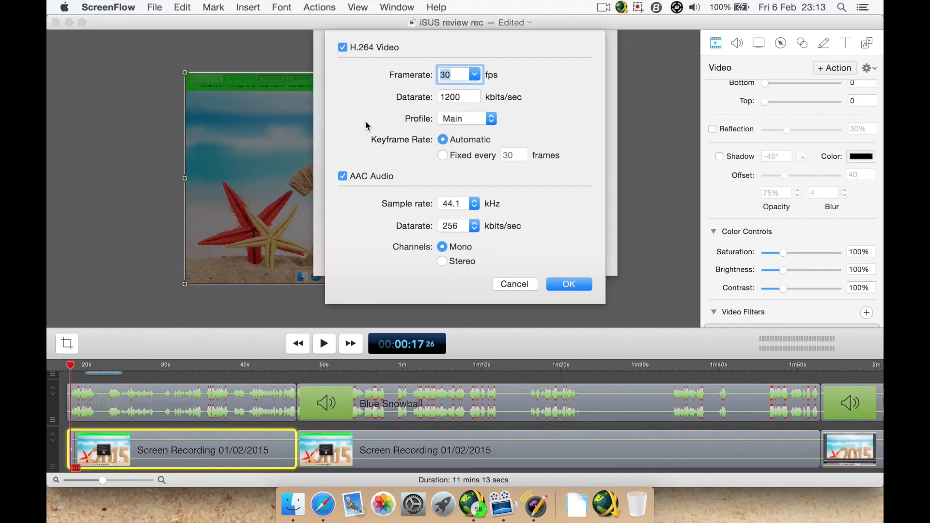
{"action": "left_click", "coordinate": [451, 204]}
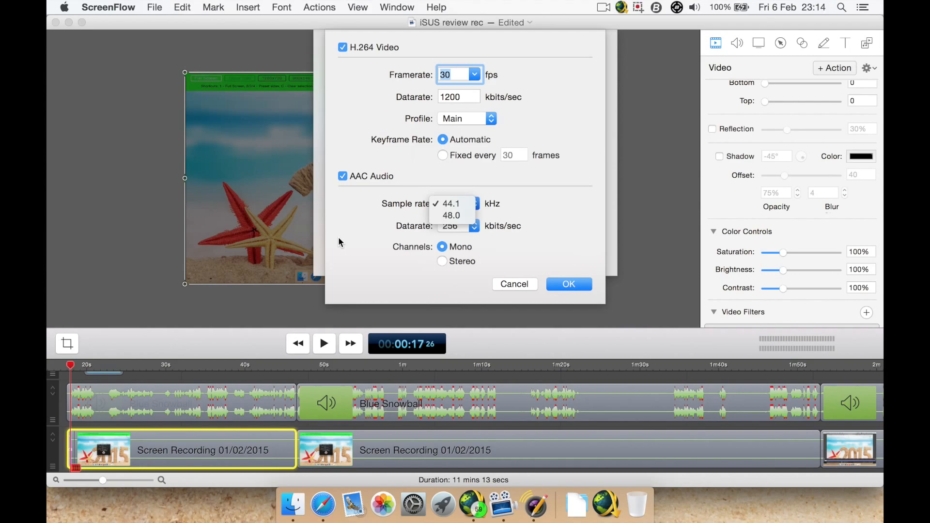
{"action": "left_click", "coordinate": [365, 260]}
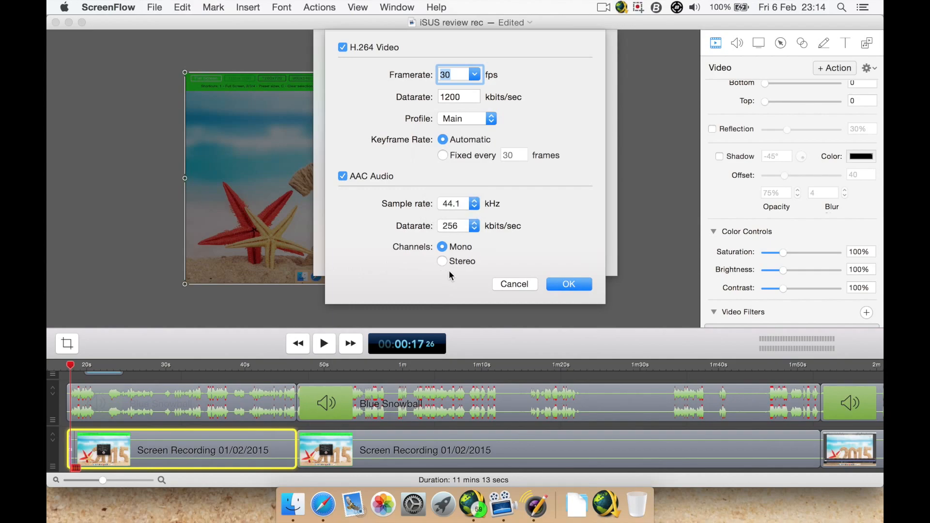
{"action": "left_click", "coordinate": [503, 284]}
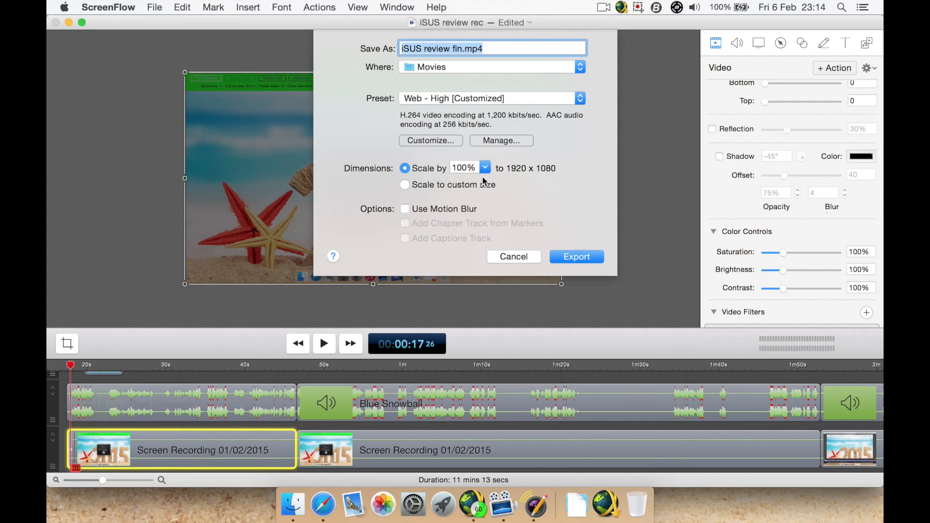
Look at the list of system and custom export presets, and leave the export settings without exporting
{"action": "left_click", "coordinate": [483, 139]}
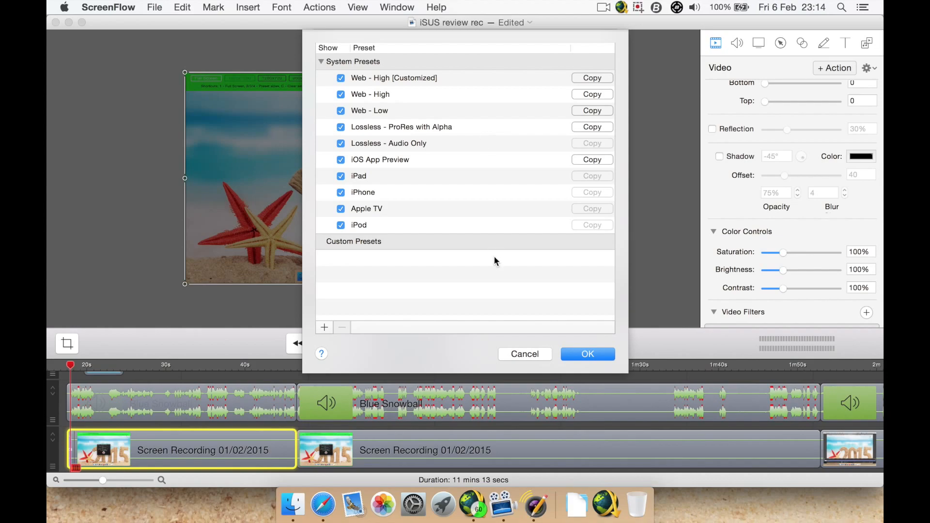
{"action": "left_click", "coordinate": [526, 355]}
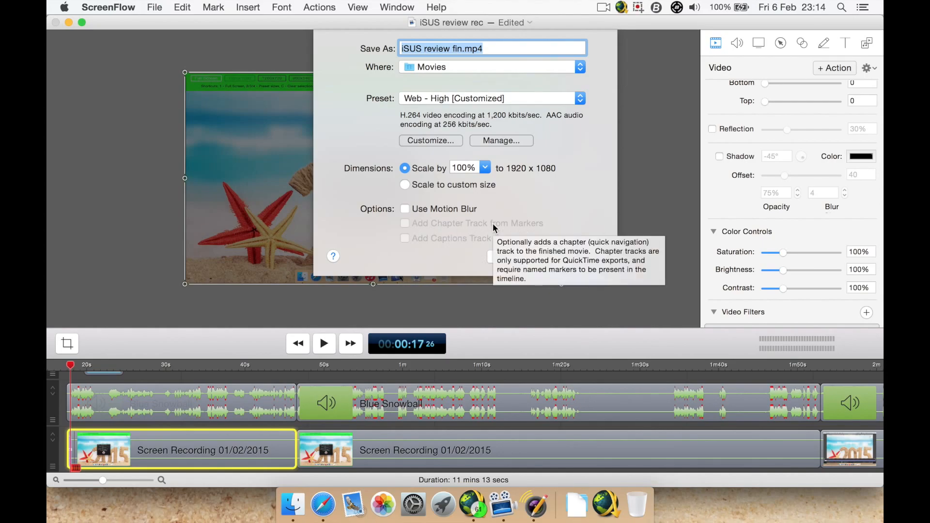
{"action": "left_click", "coordinate": [491, 257]}
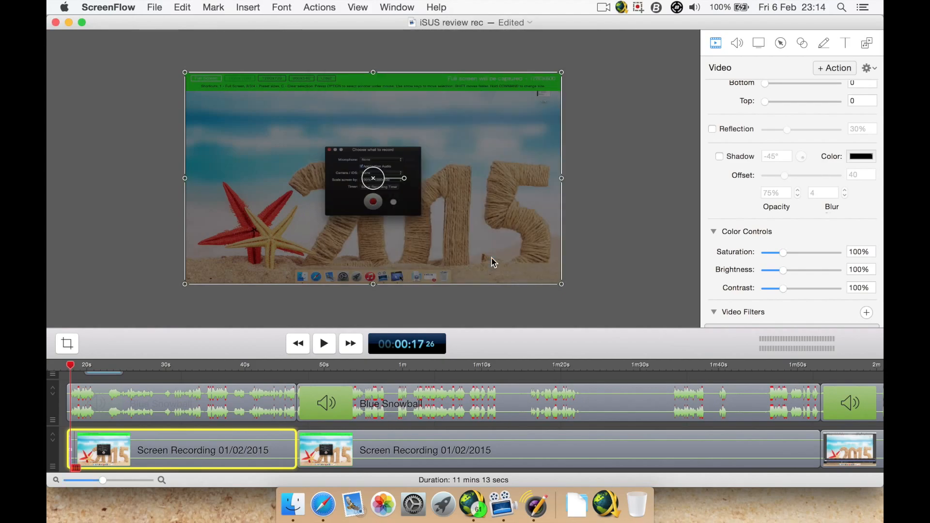
Open the setup for a new recording and choose Blue Snowball as the audio source, keeping the Color LCD desktop and computer audio recorded
{"action": "left_click", "coordinate": [162, 8]}
{"action": "left_click", "coordinate": [161, 20]}
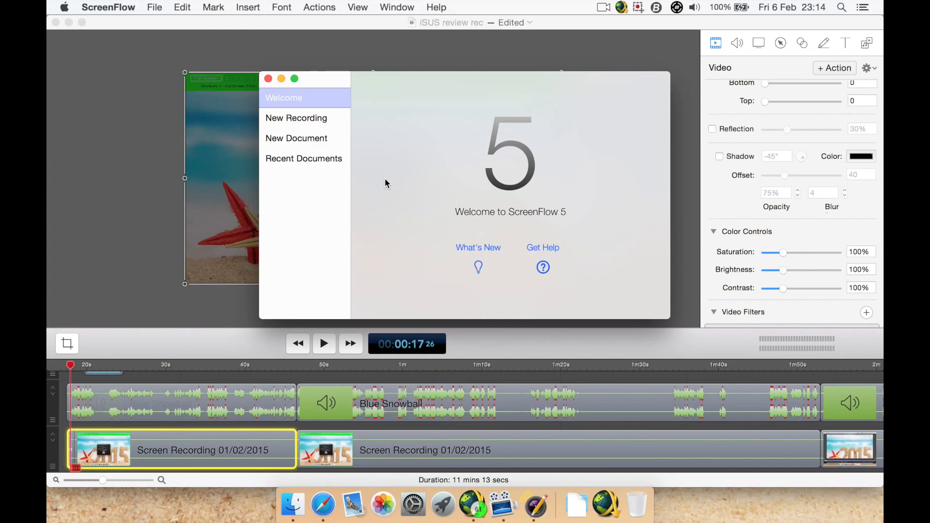
{"action": "left_click", "coordinate": [306, 115]}
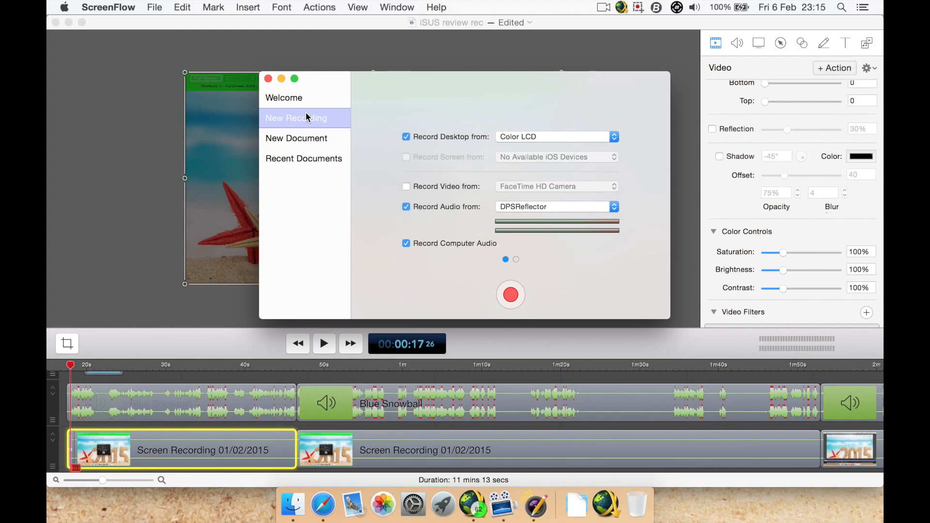
{"action": "left_click", "coordinate": [530, 138]}
{"action": "left_click", "coordinate": [531, 138]}
{"action": "left_click", "coordinate": [528, 208]}
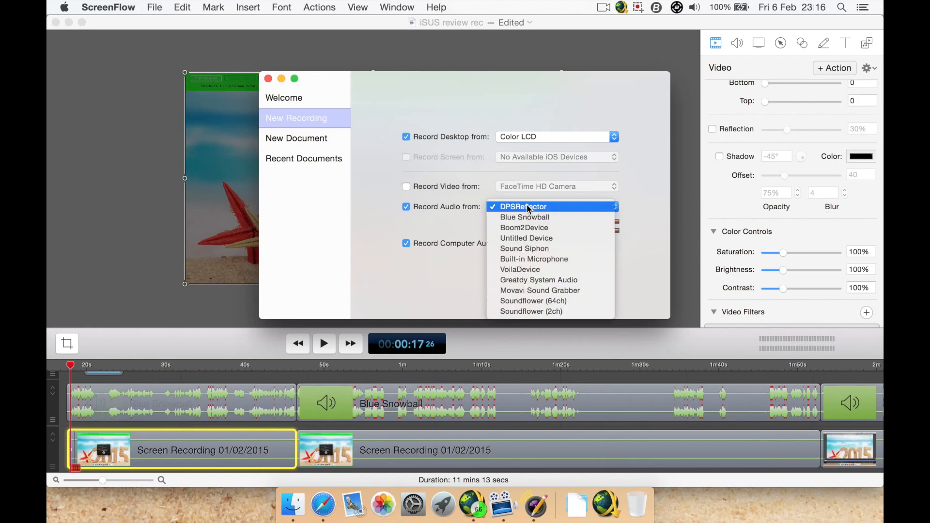
{"action": "left_click", "coordinate": [529, 217]}
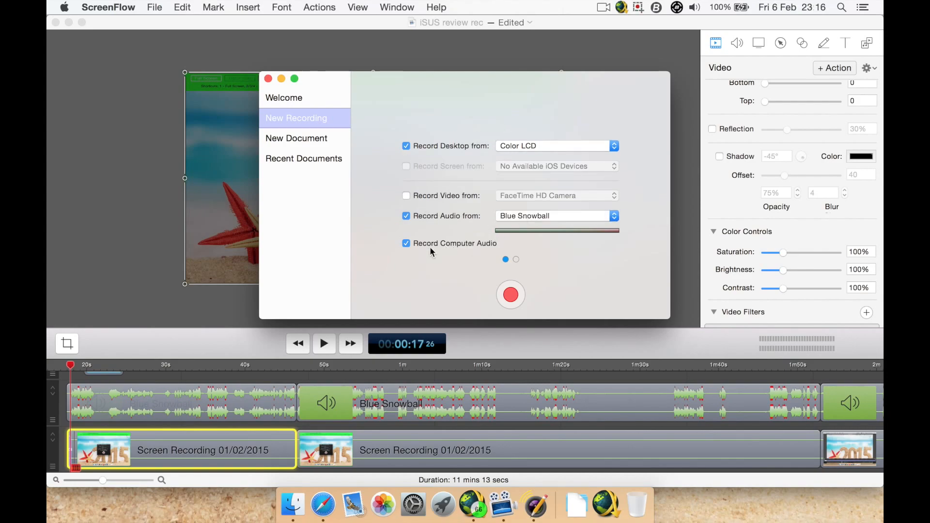
{"action": "left_click", "coordinate": [465, 243]}
{"action": "left_click", "coordinate": [466, 248]}
Review the desktop framerate and recording timer options and the new document size settings, and return to the welcome page
{"action": "left_click", "coordinate": [516, 259]}
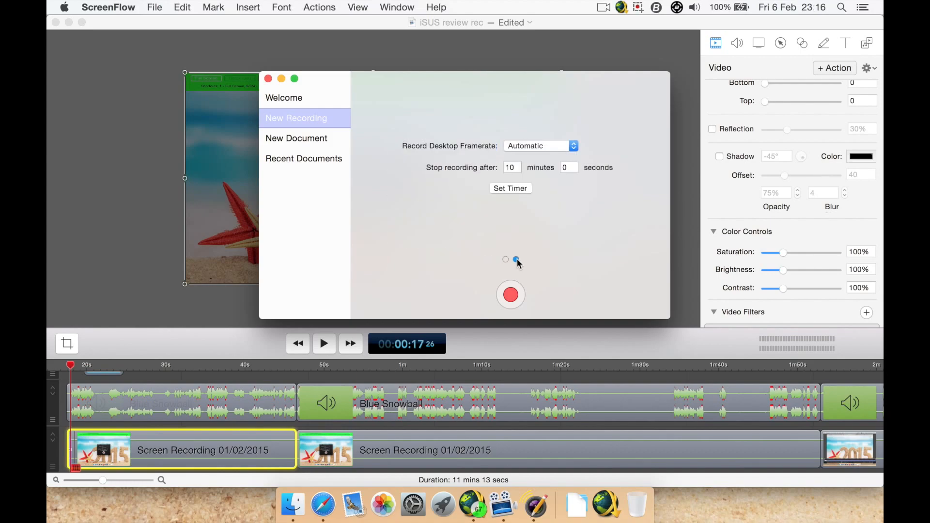
{"action": "left_click", "coordinate": [533, 148]}
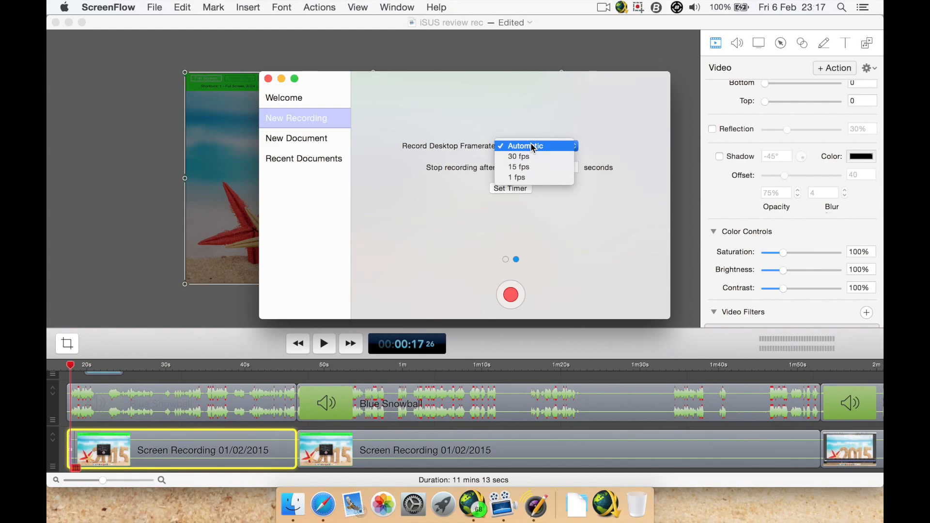
{"action": "left_click", "coordinate": [501, 122]}
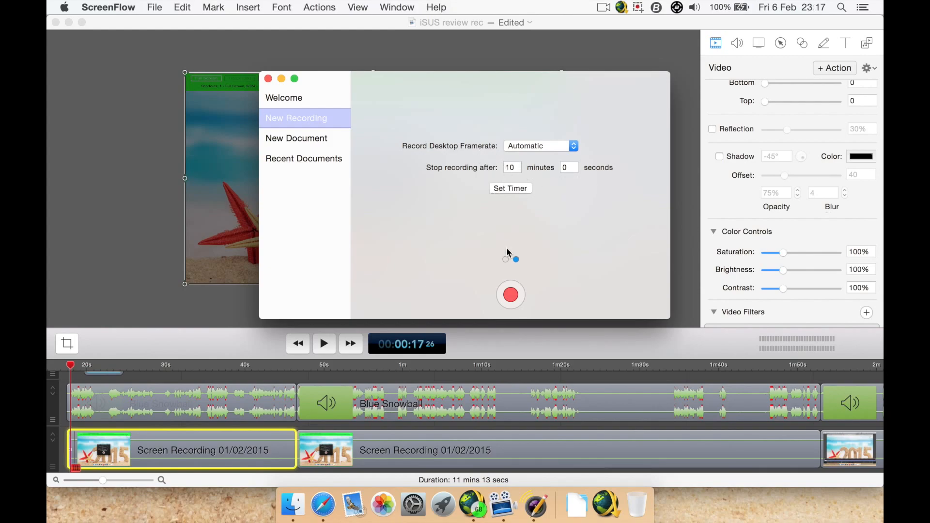
{"action": "left_click", "coordinate": [505, 259]}
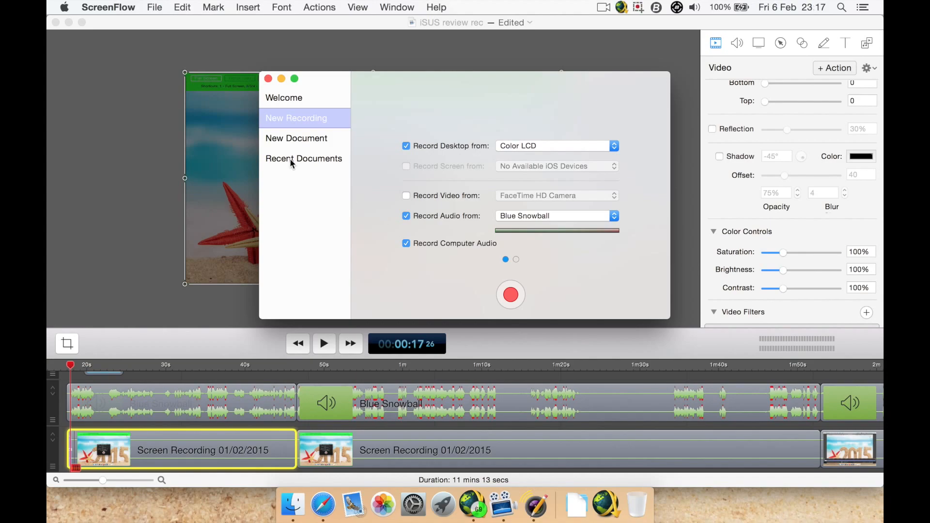
{"action": "left_click", "coordinate": [287, 138]}
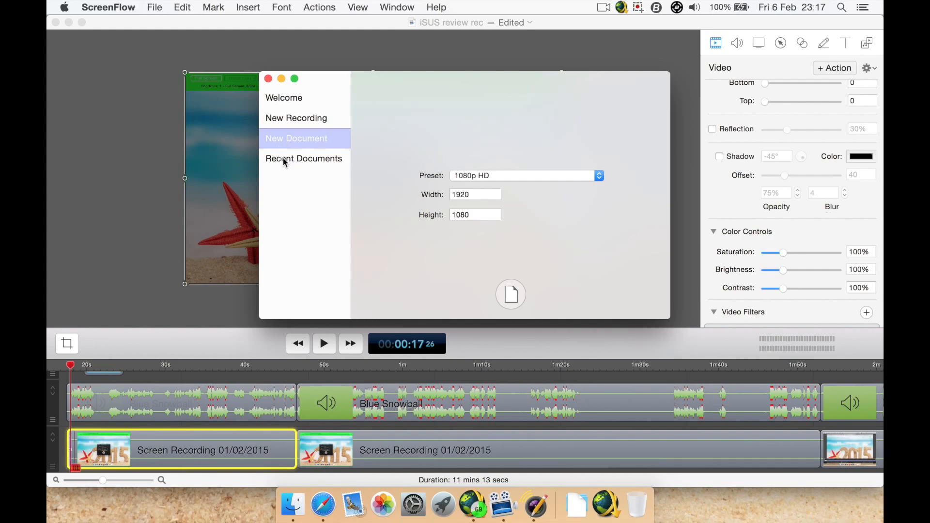
{"action": "left_click", "coordinate": [274, 102]}
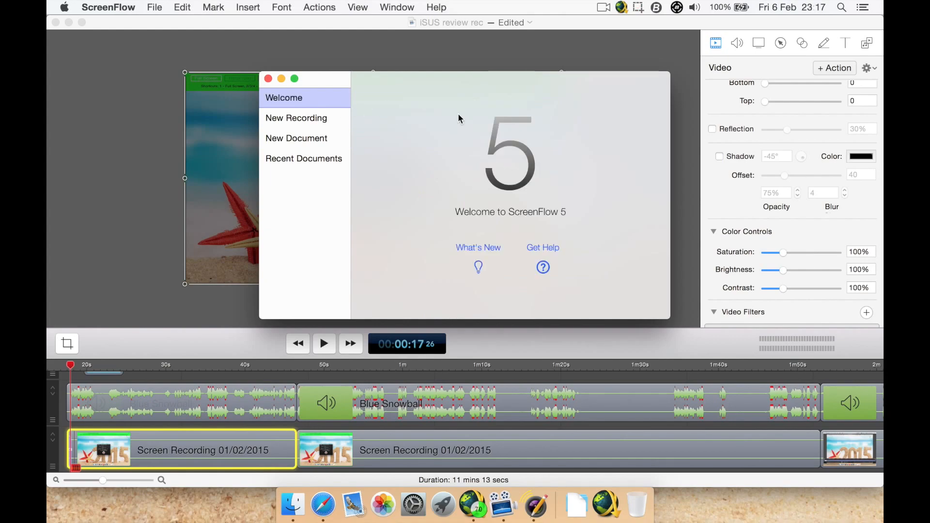